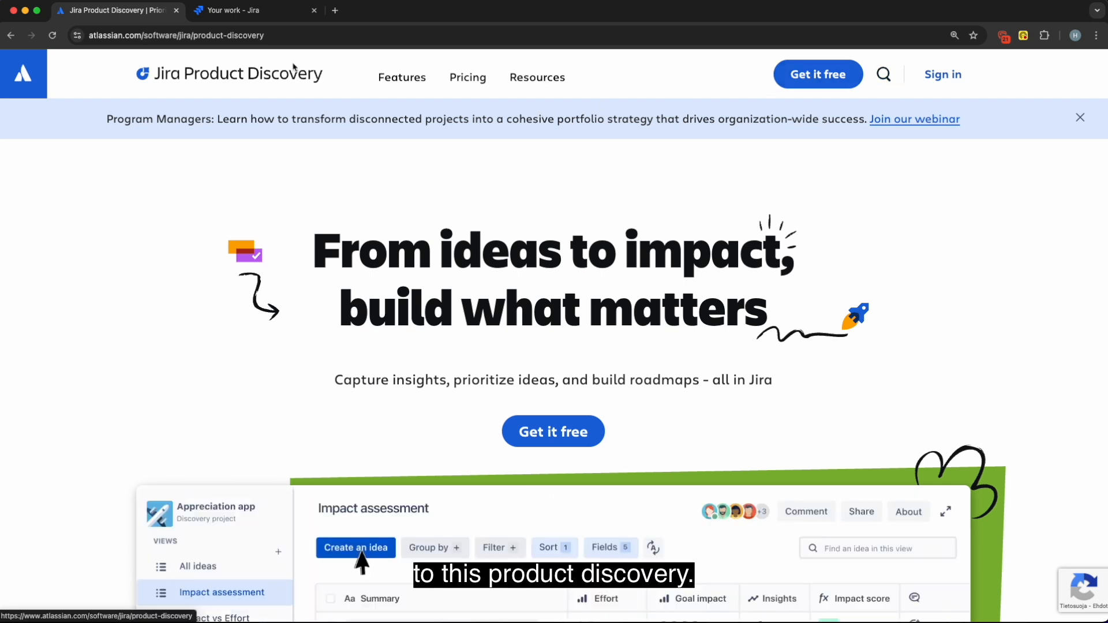
# - Switch to Jira and start a new project from the Product discovery template
pyautogui.click(243, 11)
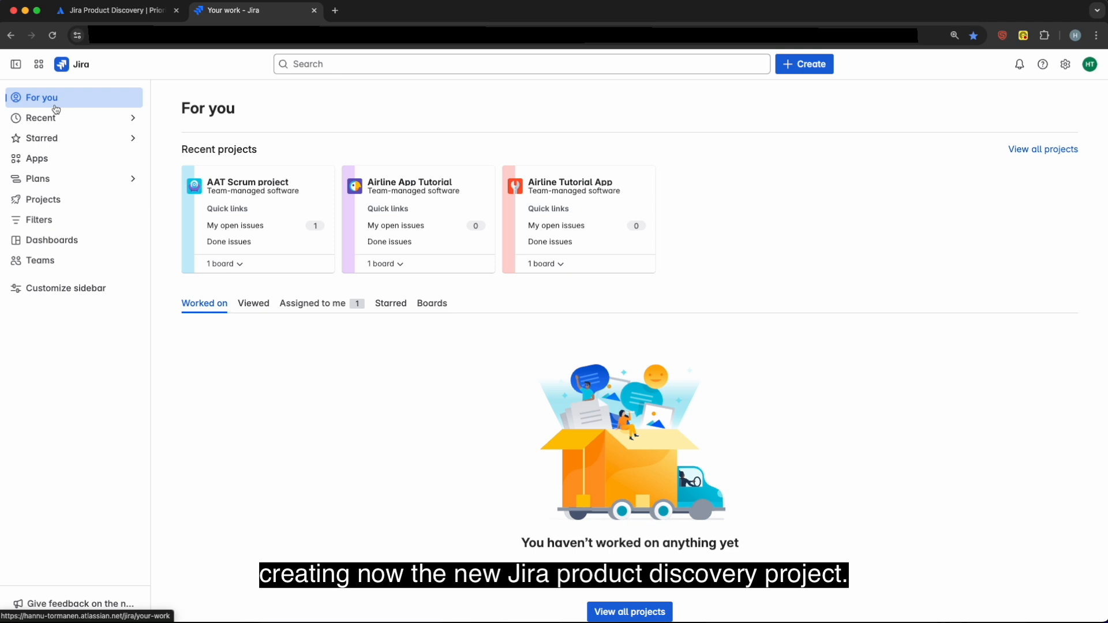
pyautogui.moveTo(64, 200)
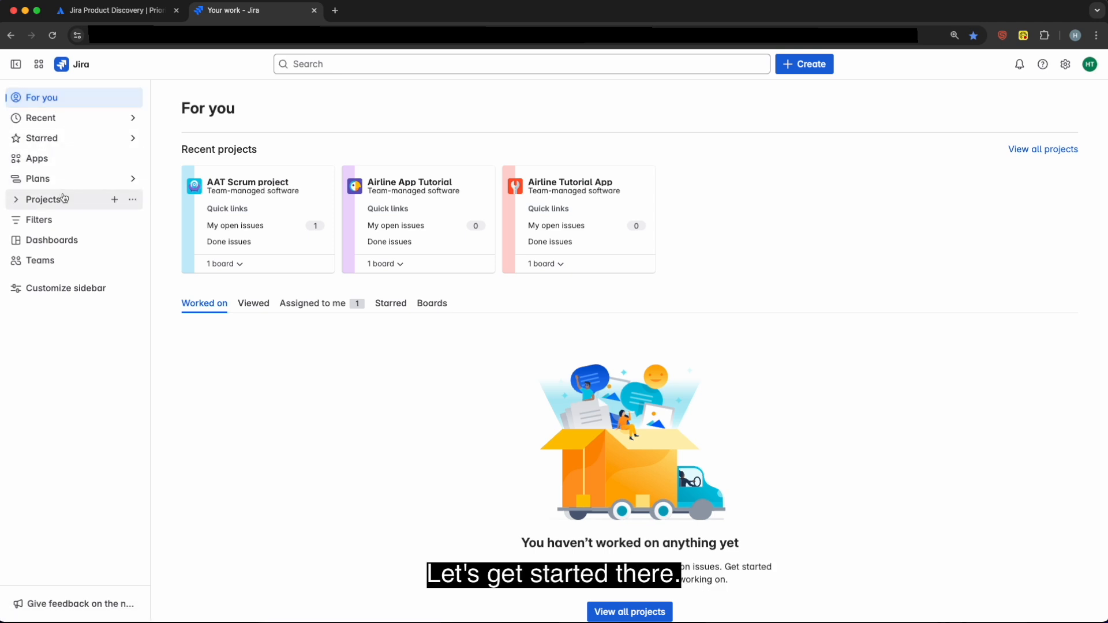
pyautogui.click(115, 201)
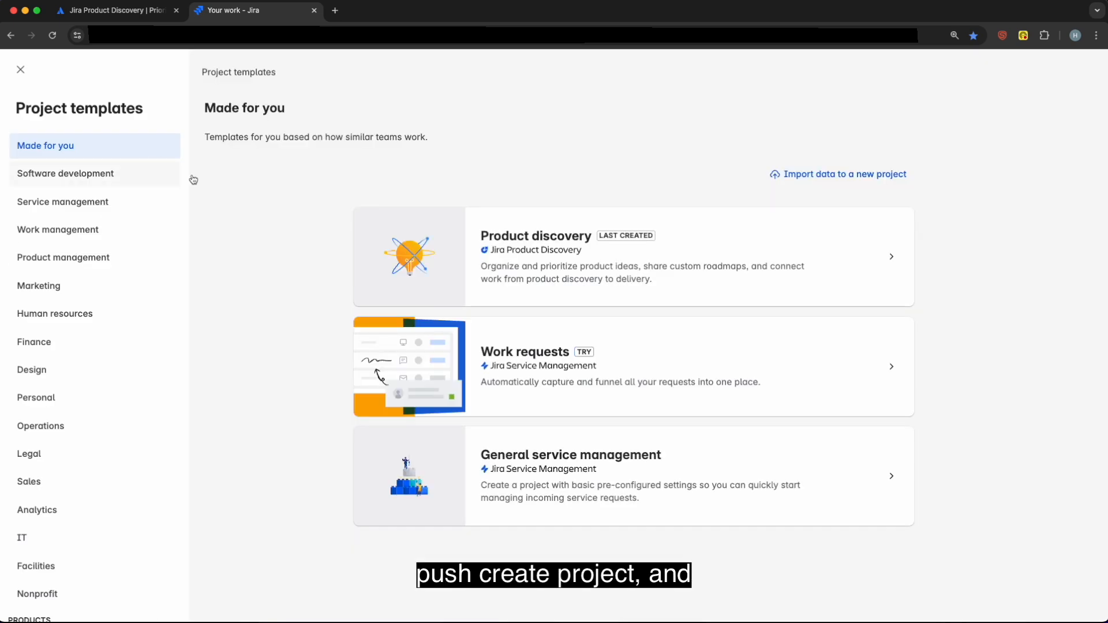
pyautogui.click(504, 240)
pyautogui.scroll(-3, 577, 269)
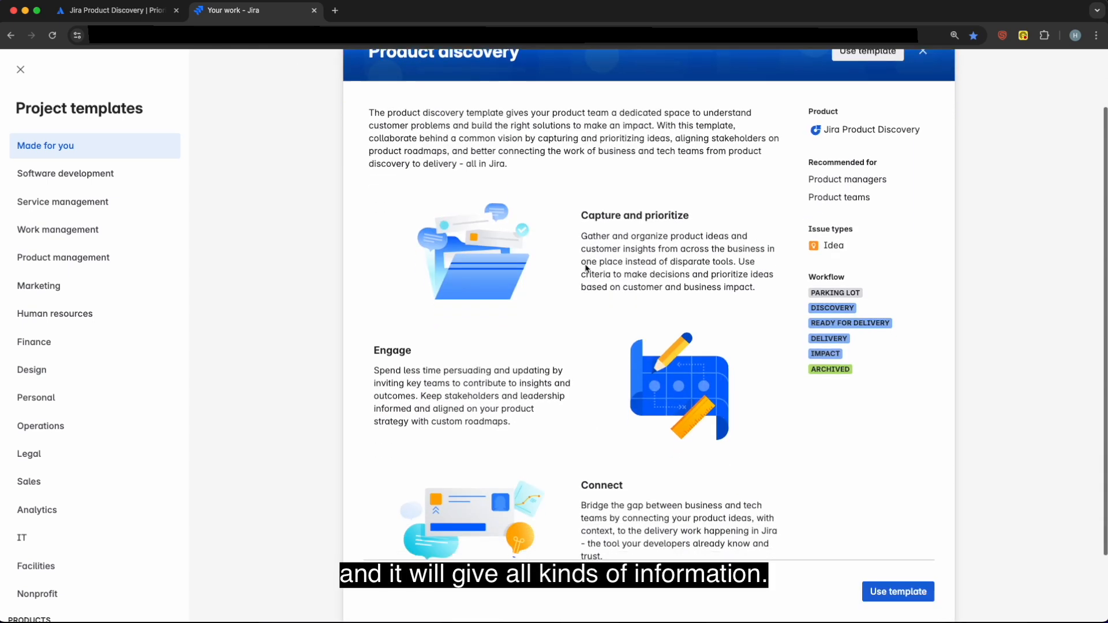
pyautogui.scroll(3, 586, 269)
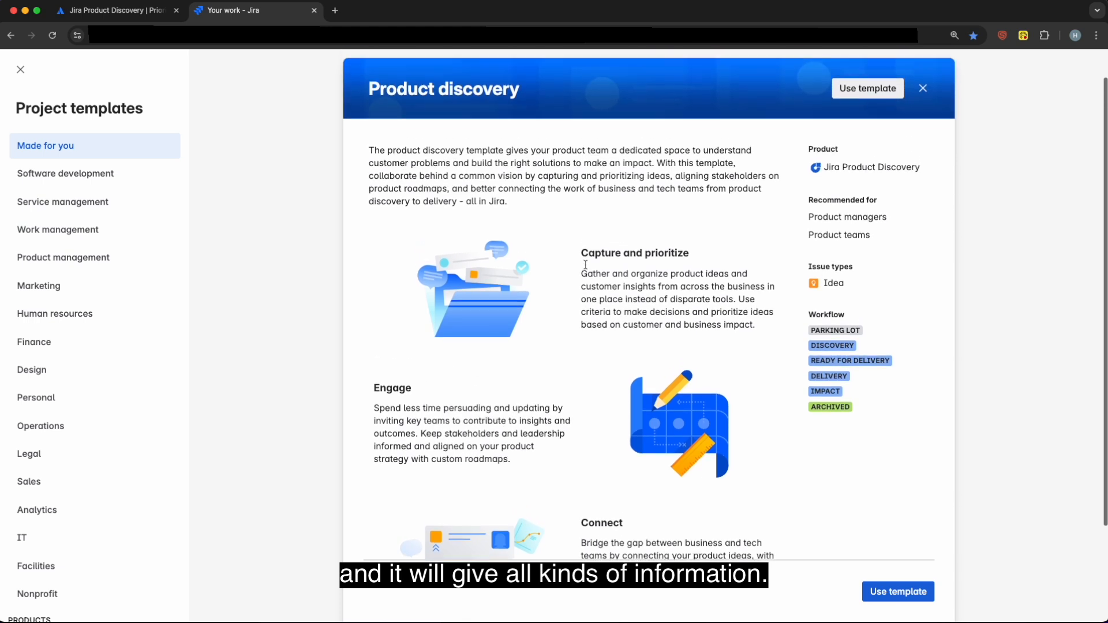
pyautogui.scroll(-1, 586, 264)
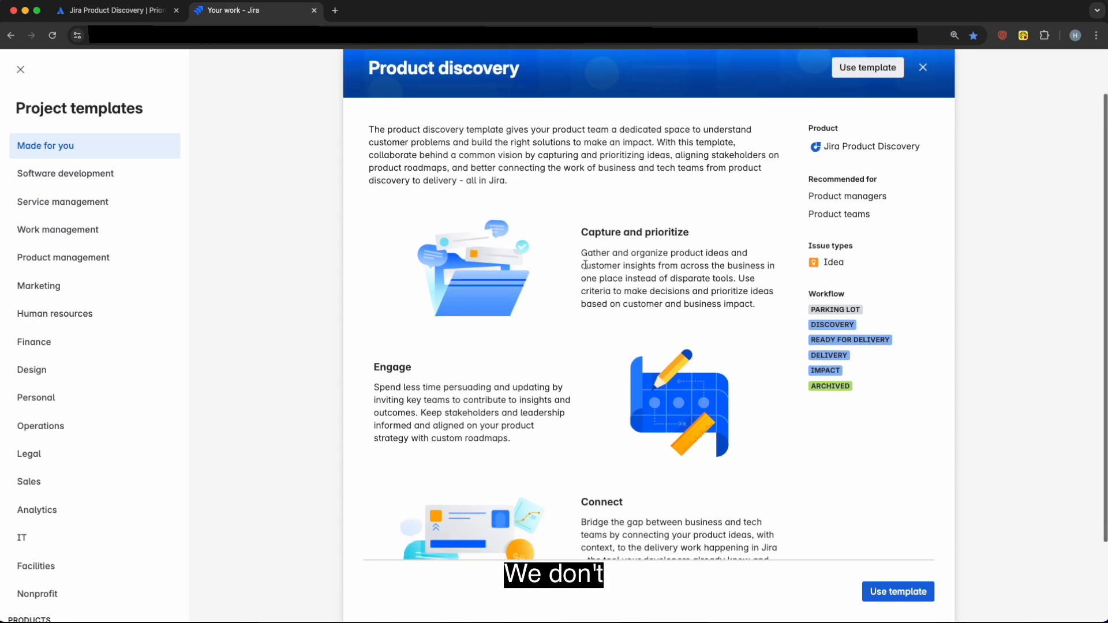
pyautogui.scroll(2, 586, 264)
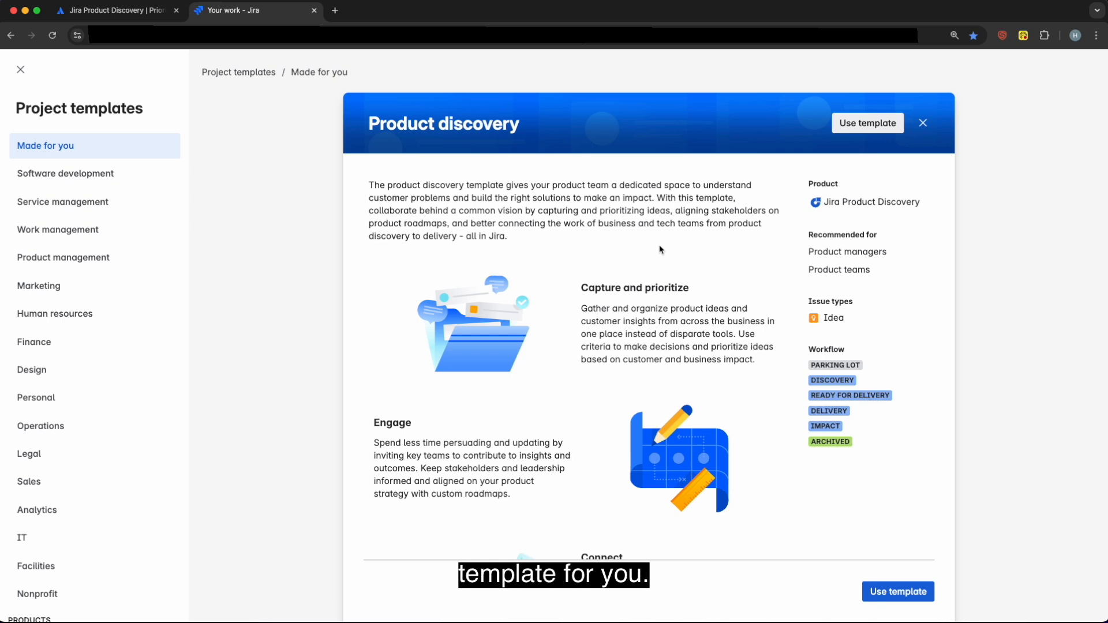
pyautogui.click(870, 128)
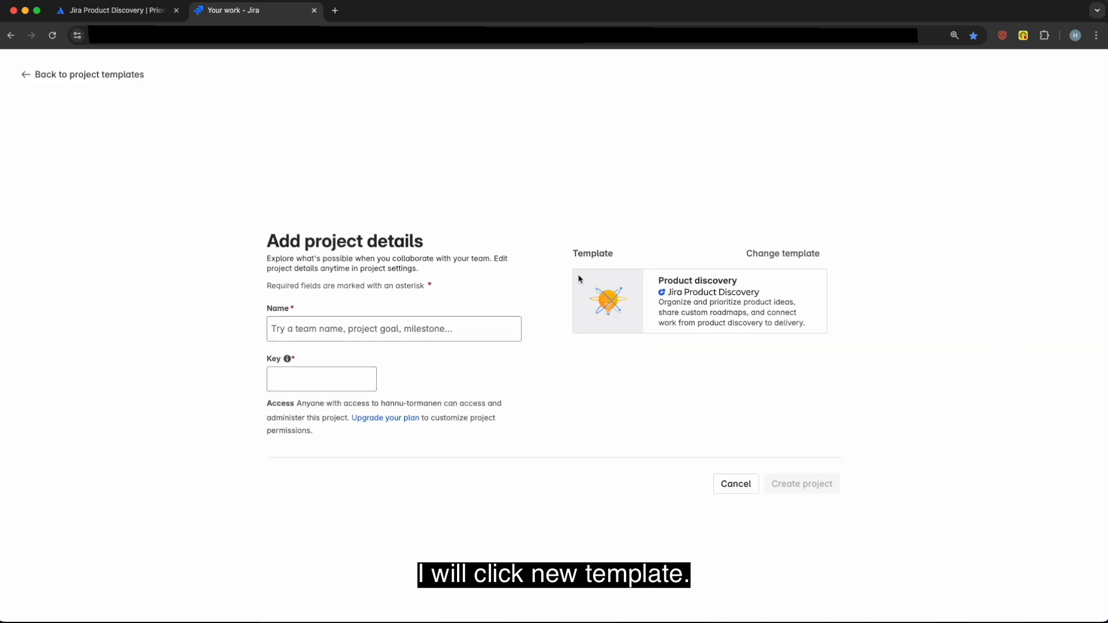
# - Name the project Airline App Product Discovery and create it
pyautogui.click(511, 322)
pyautogui.click(468, 298)
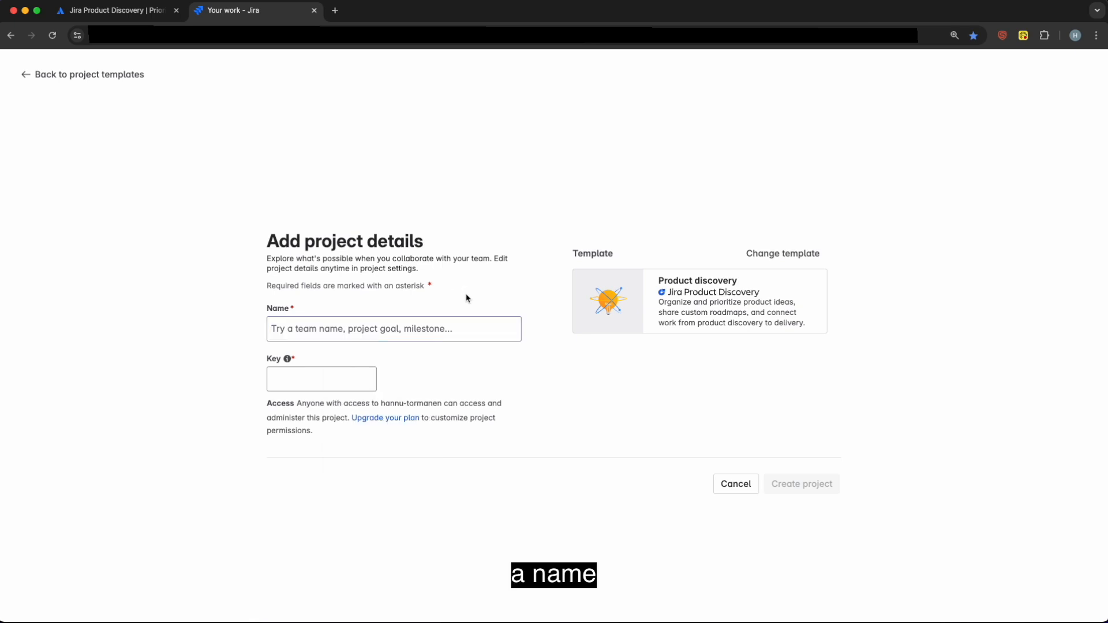
pyautogui.write('Airline App Product Discovery')
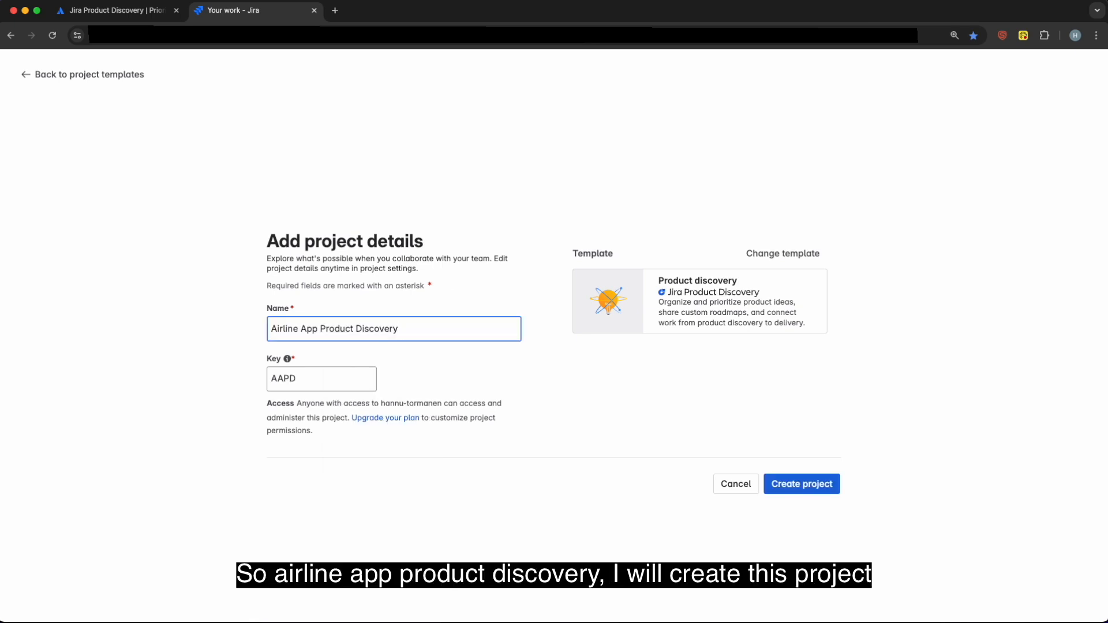
pyautogui.click(801, 491)
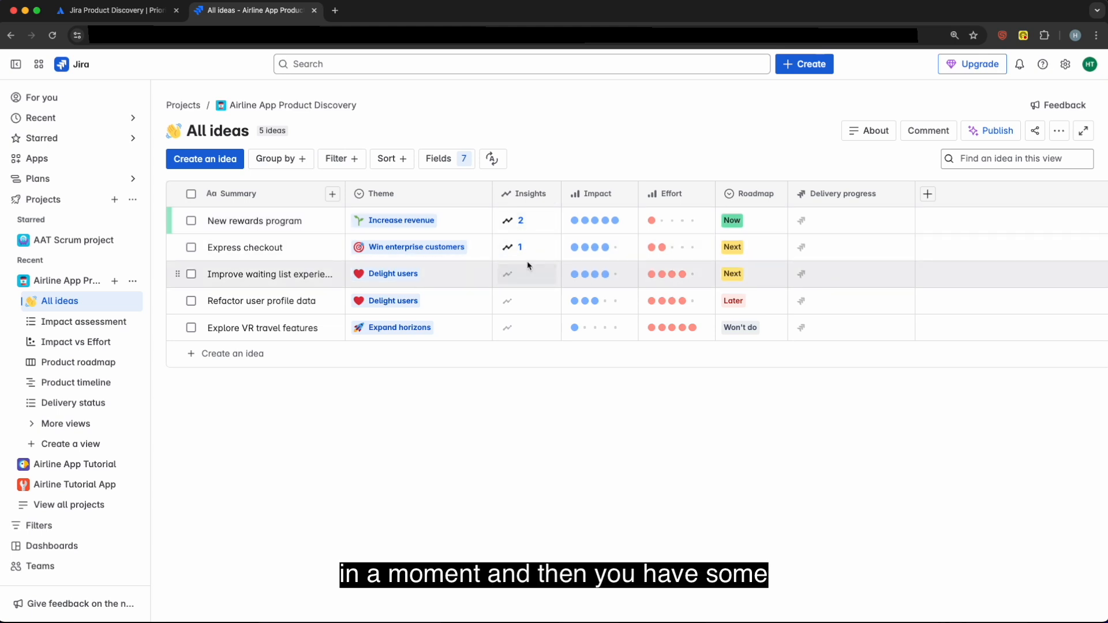
# - Add a new idea titled "Create a newsletter for frequent flyers" to the end of the All ideas list
pyautogui.moveTo(579, 200)
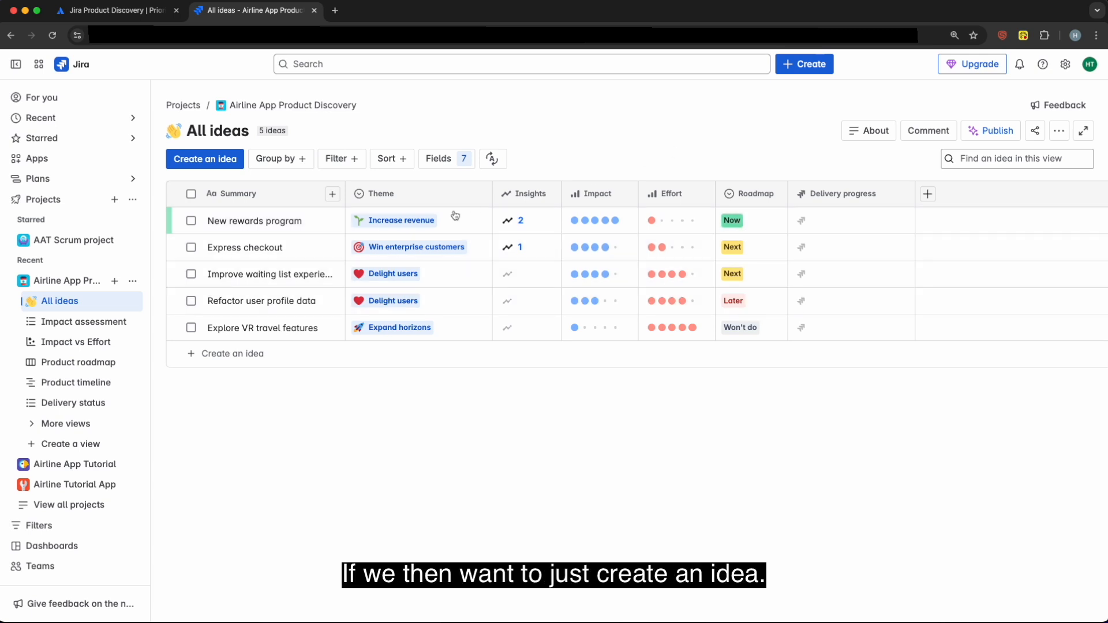
pyautogui.click(231, 355)
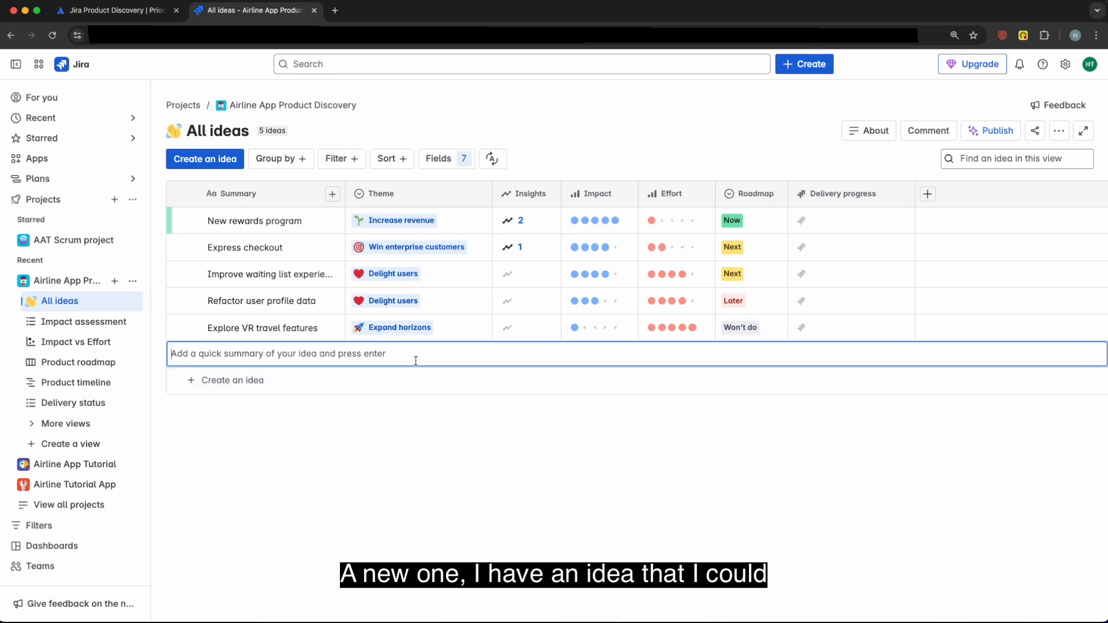
pyautogui.write('Create ')
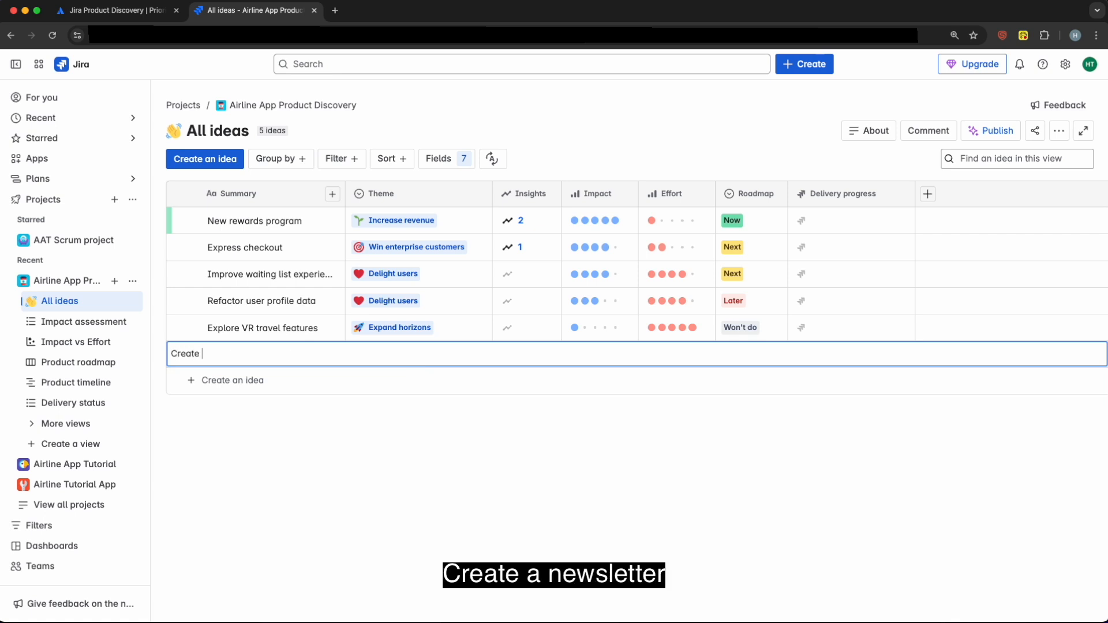
pyautogui.write('a newsl')
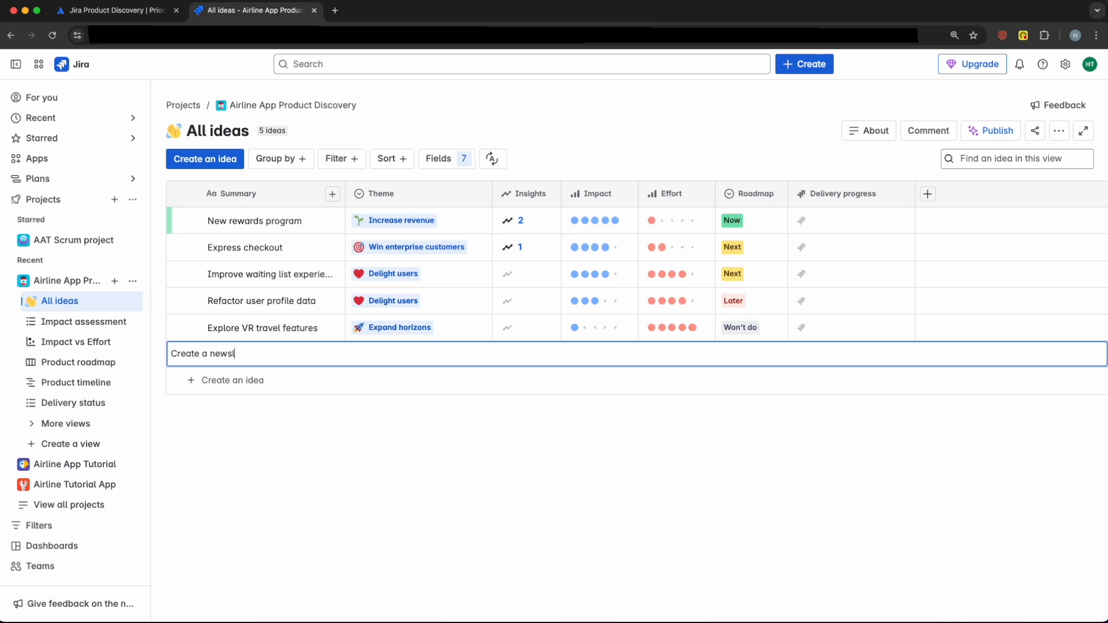
pyautogui.write('etter for ')
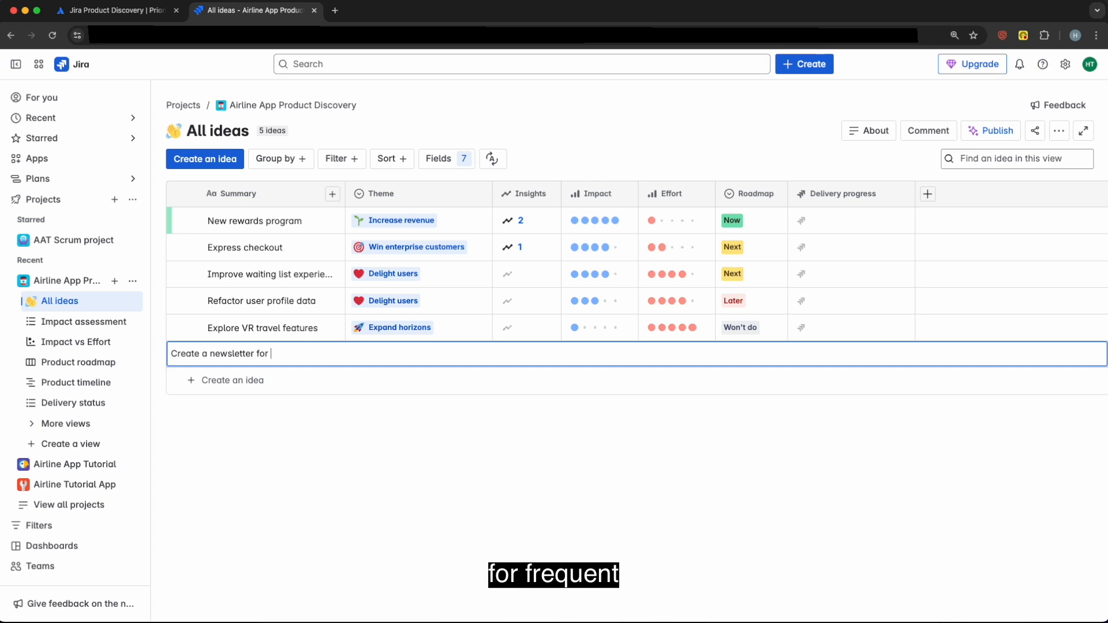
pyautogui.write('freque')
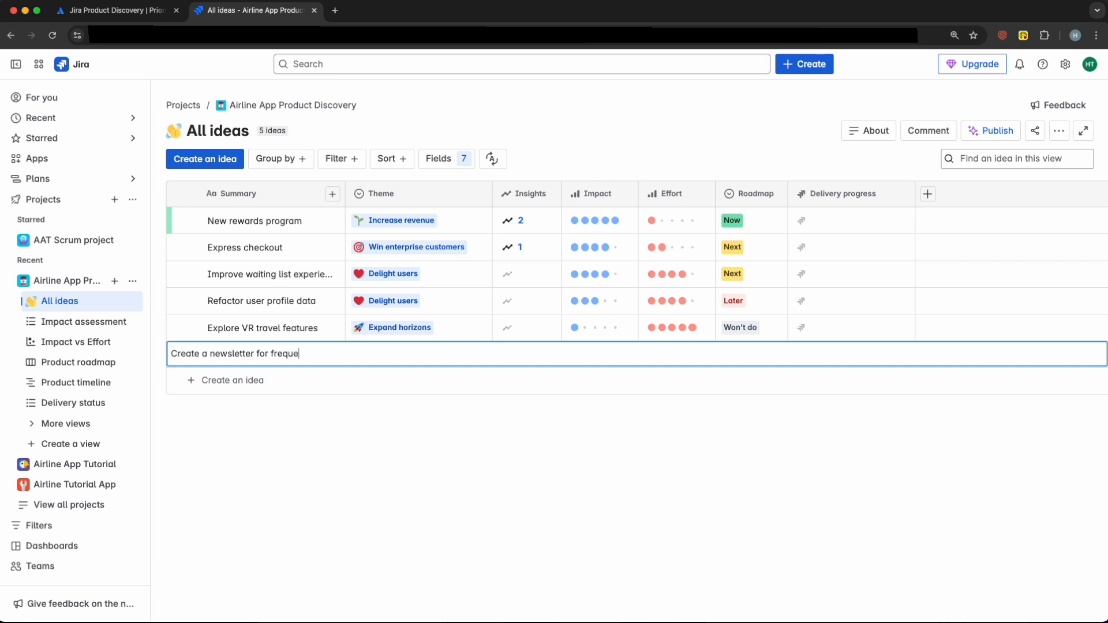
pyautogui.write('nt flu')
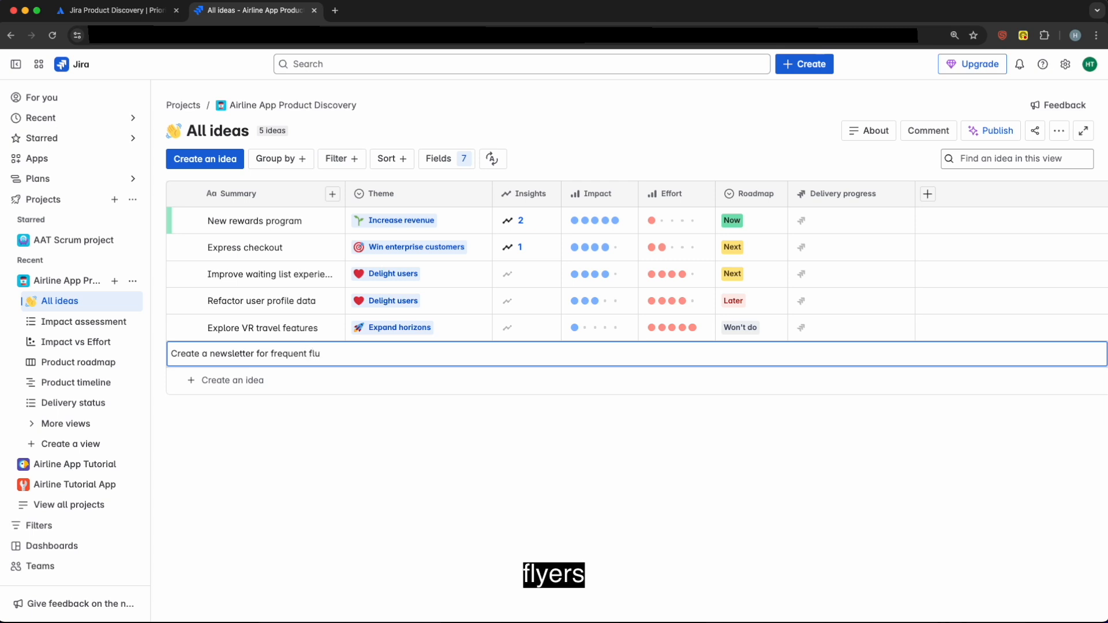
pyautogui.press('BackSpace')
pyautogui.write('yers')
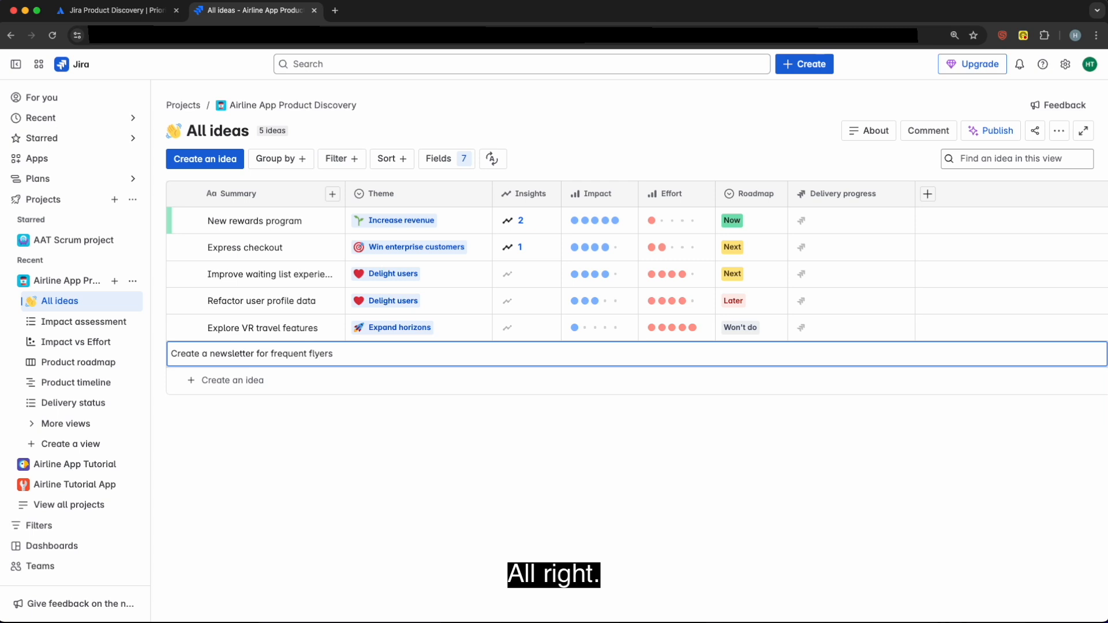
pyautogui.press('Return')
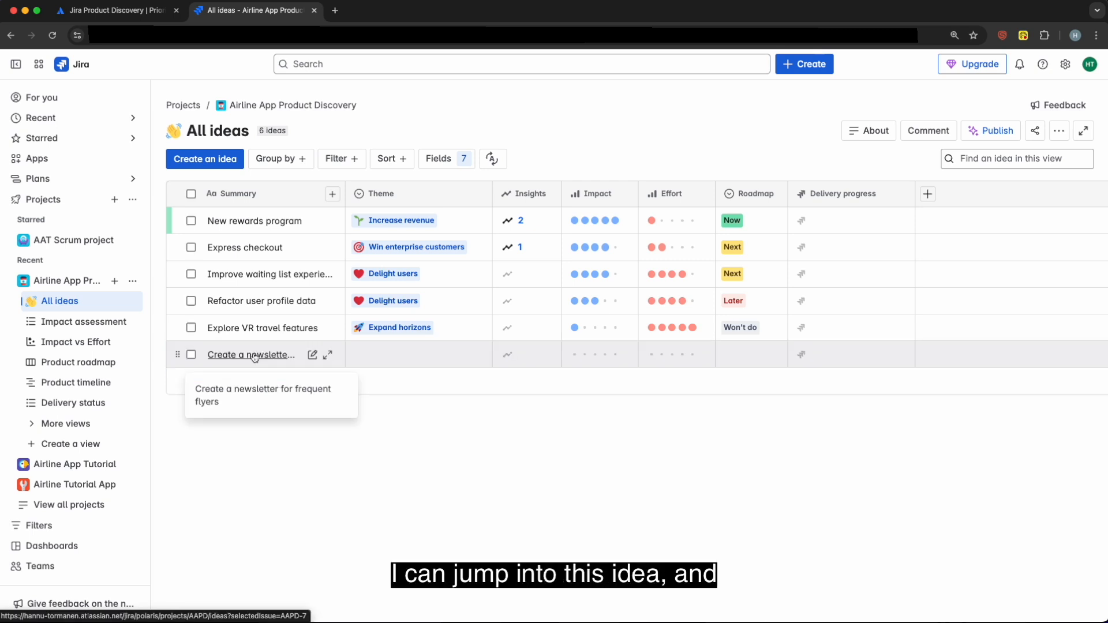
# - Open the frequent flyers newsletter idea and fill its description with the Opportunity Statement template
pyautogui.click(254, 355)
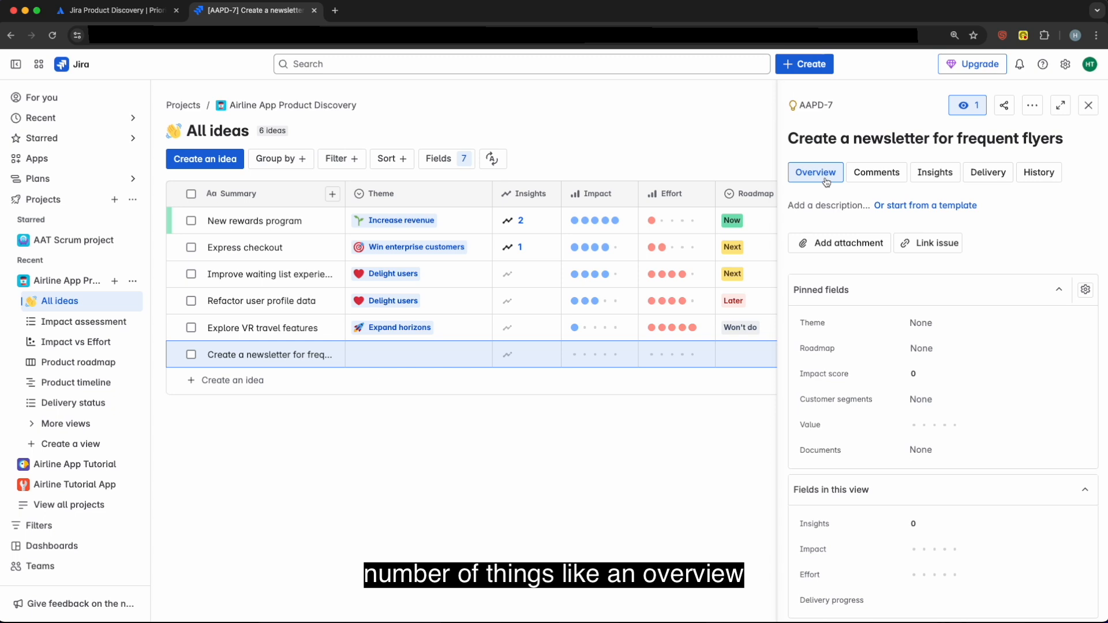
pyautogui.click(916, 209)
pyautogui.moveTo(916, 211)
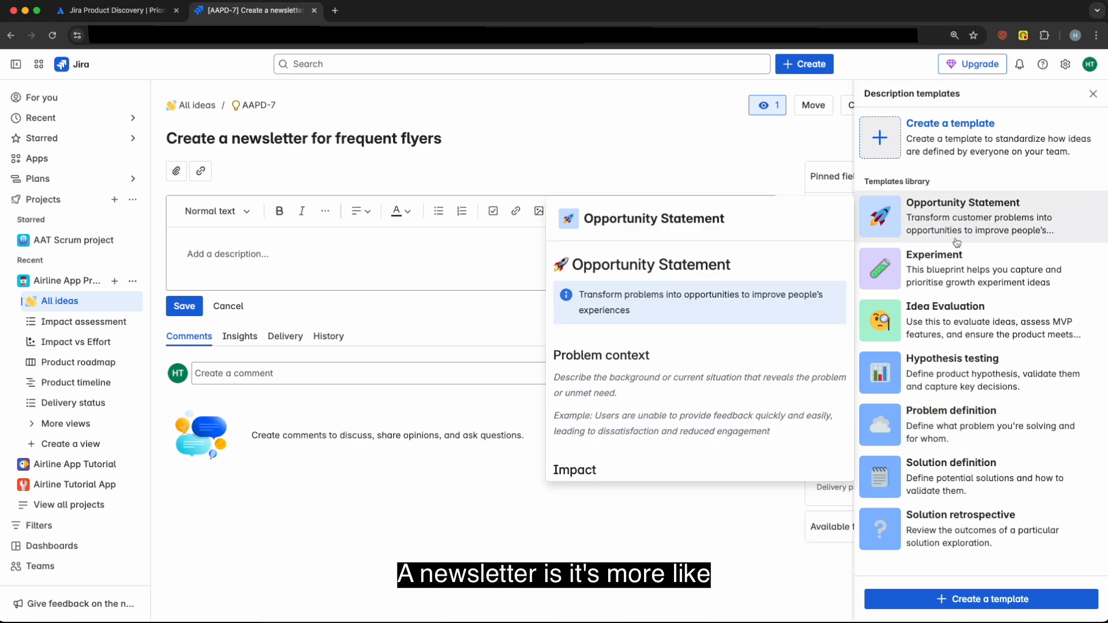
pyautogui.click(957, 243)
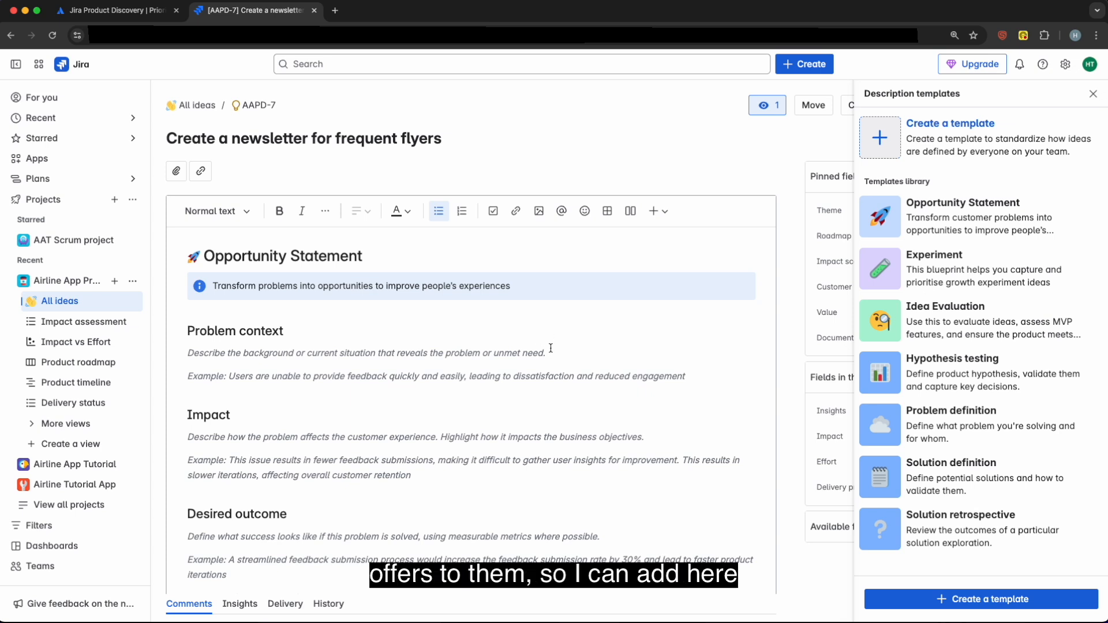
# - Save the newsletter idea's description and set its Theme to Delight users
pyautogui.click(195, 357)
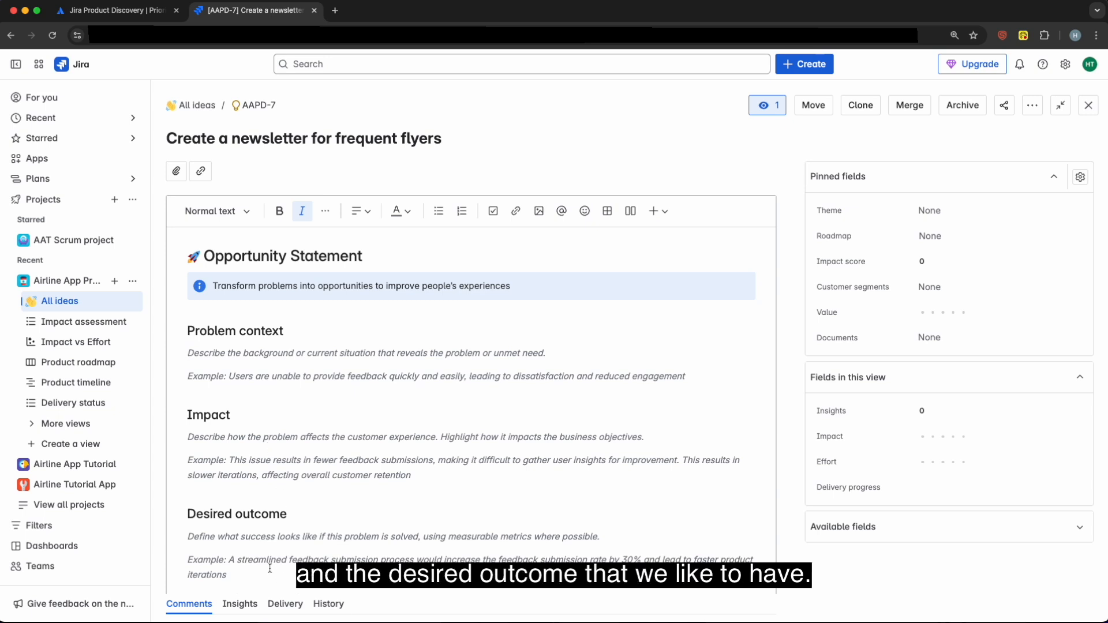
pyautogui.scroll(-5, 249, 534)
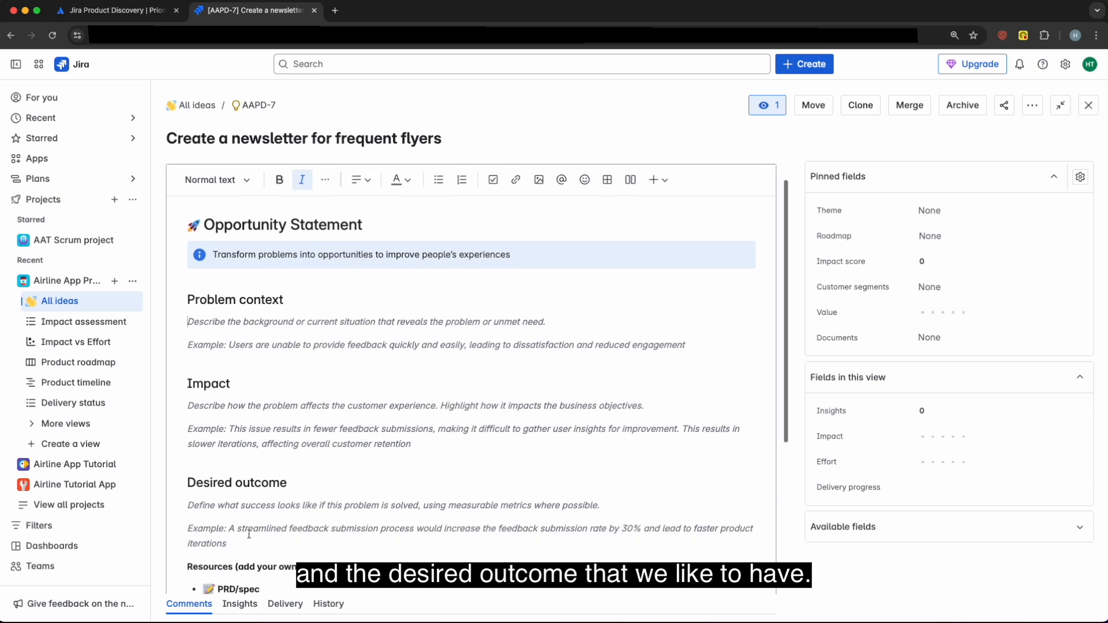
pyautogui.scroll(-2, 249, 534)
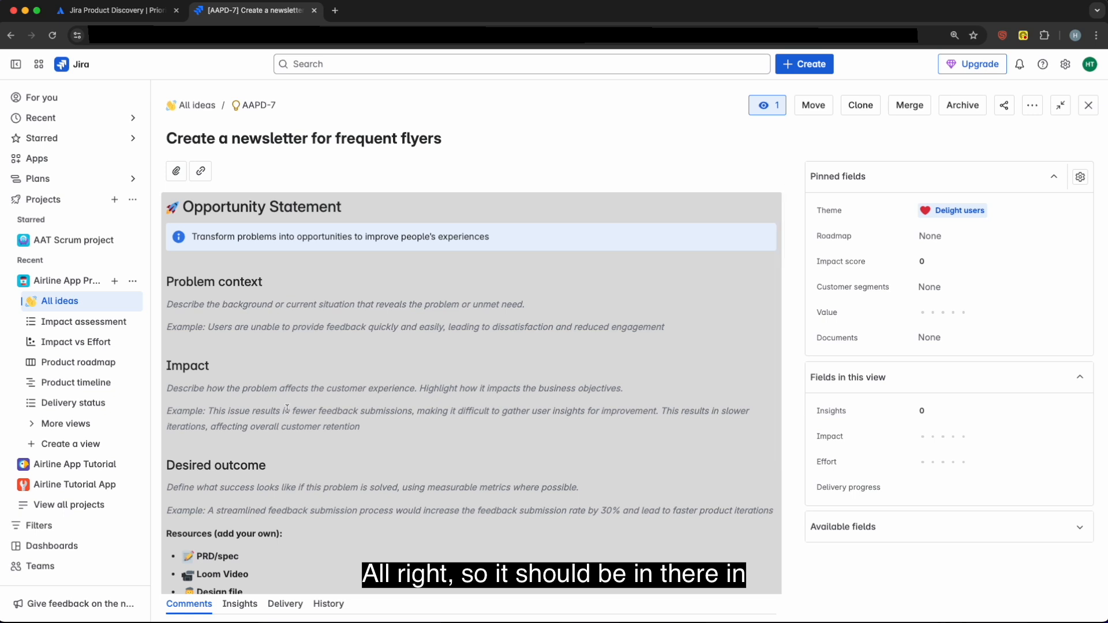
pyautogui.scroll(-3, 287, 409)
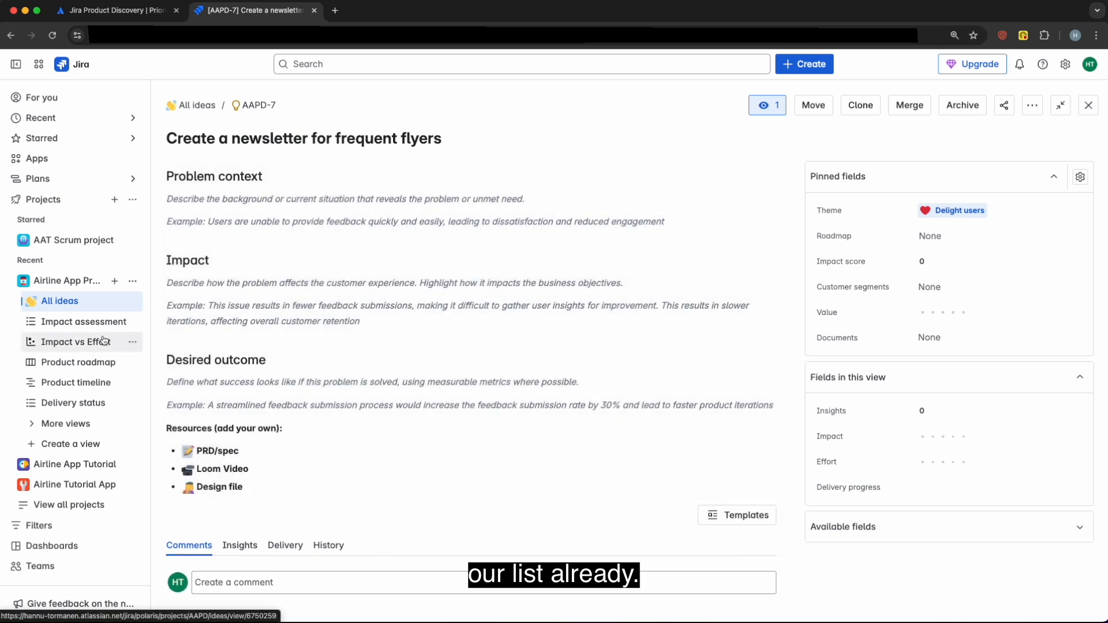
# - Return to the All ideas list and move the newsletter idea directly below Express checkout
pyautogui.click(65, 302)
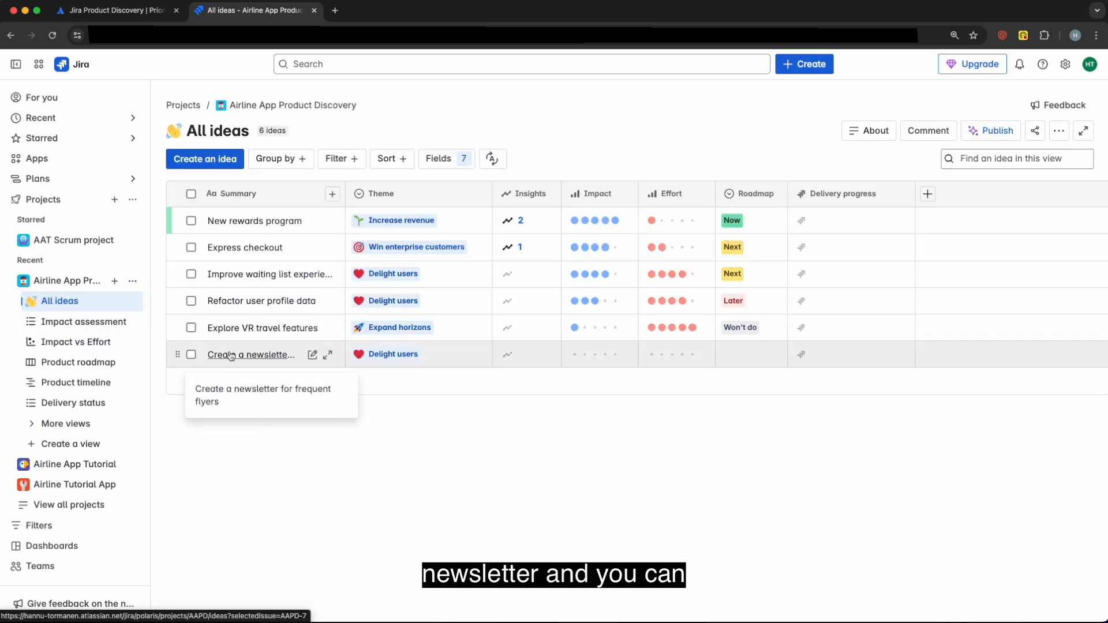
pyautogui.moveTo(180, 355); pyautogui.dragTo(169, 263)
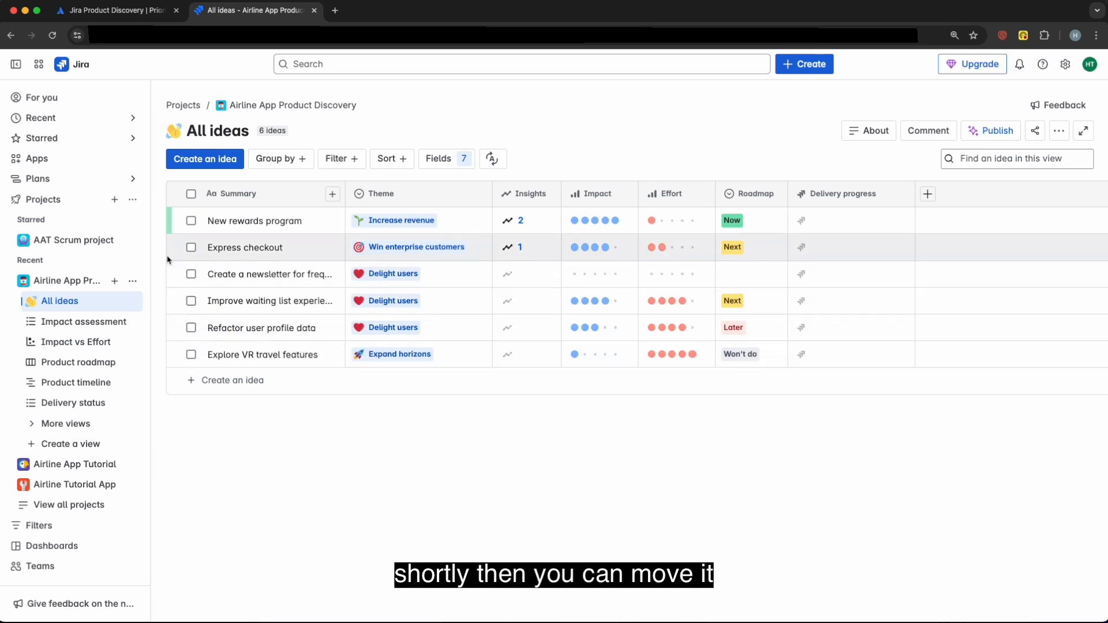
# - Create an insight on the newsletter idea reading "Tell our loyal customers about special offers, campaigns etc."
pyautogui.click(294, 280)
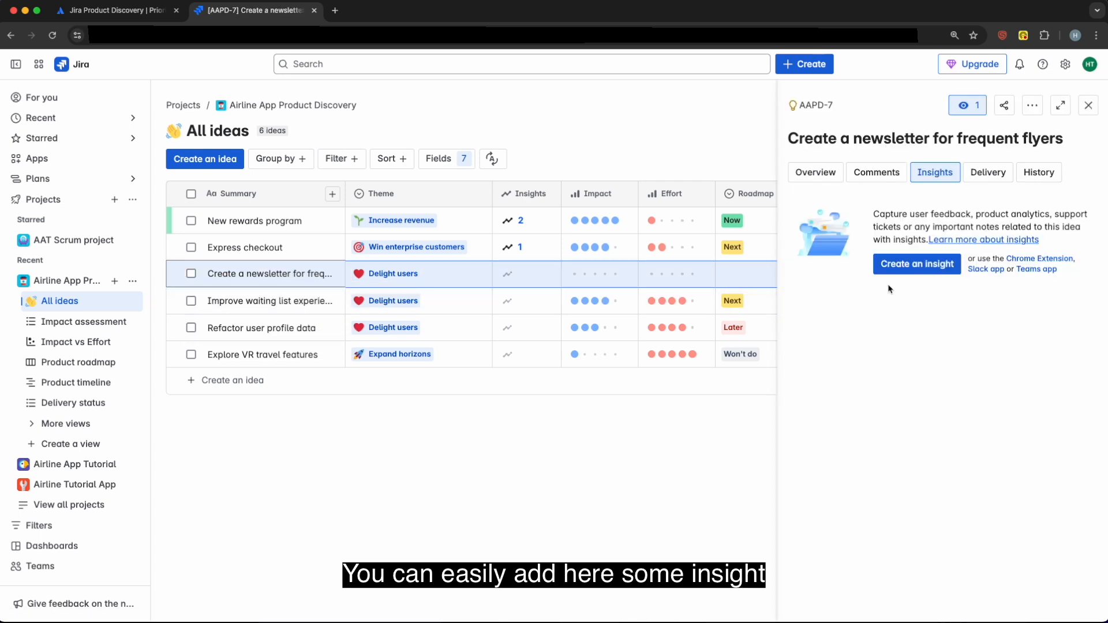
pyautogui.click(911, 265)
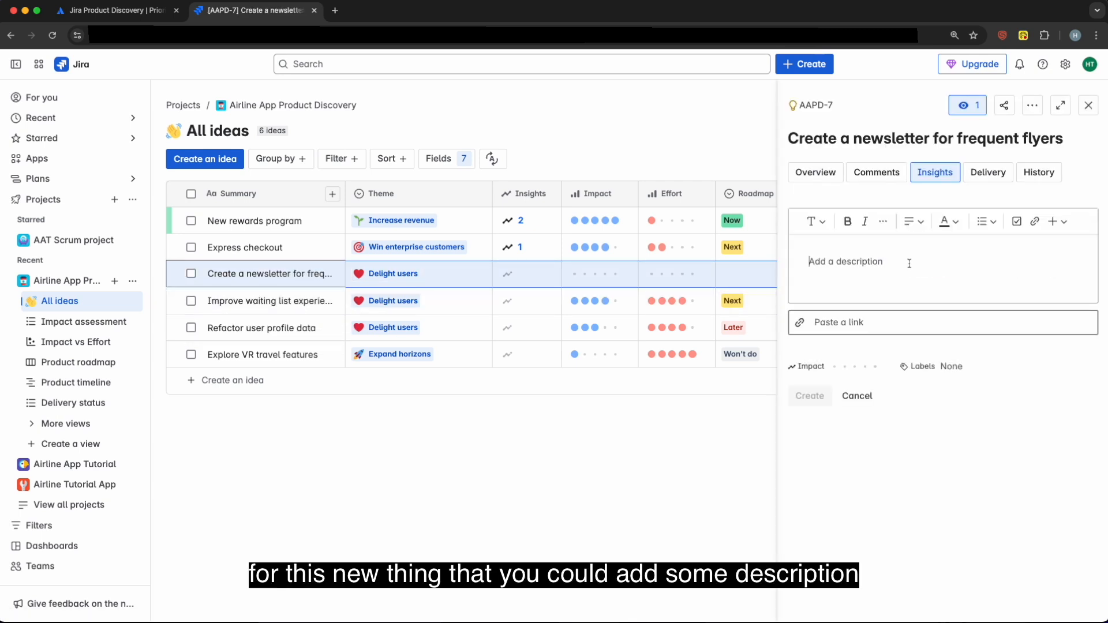
pyautogui.click(890, 265)
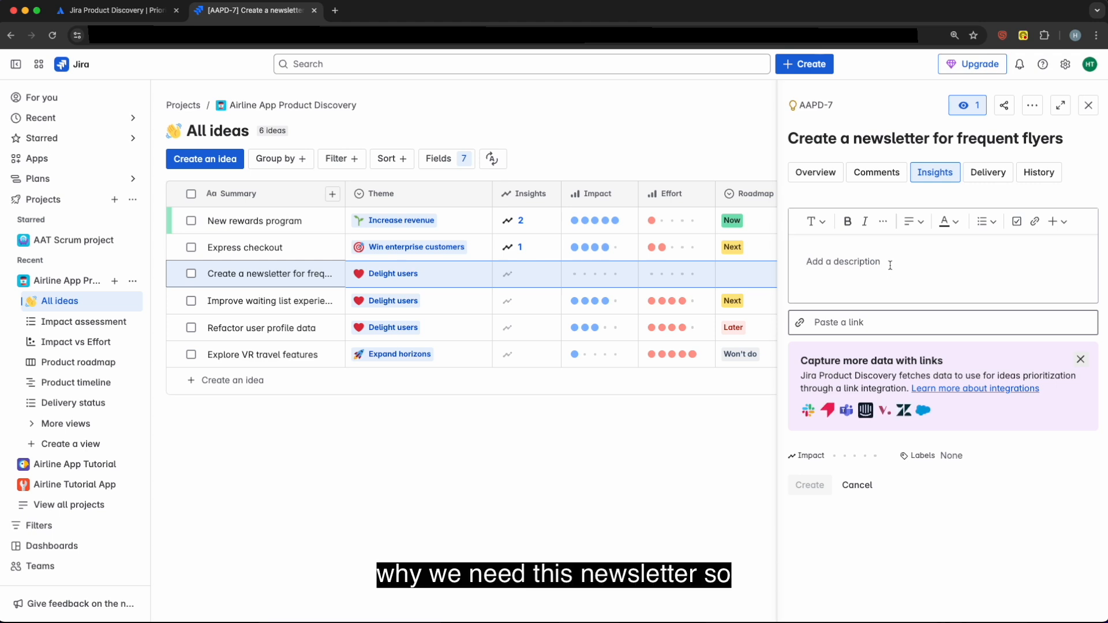
pyautogui.write('Tell our loyal customers about special offers, campaigns etc.')
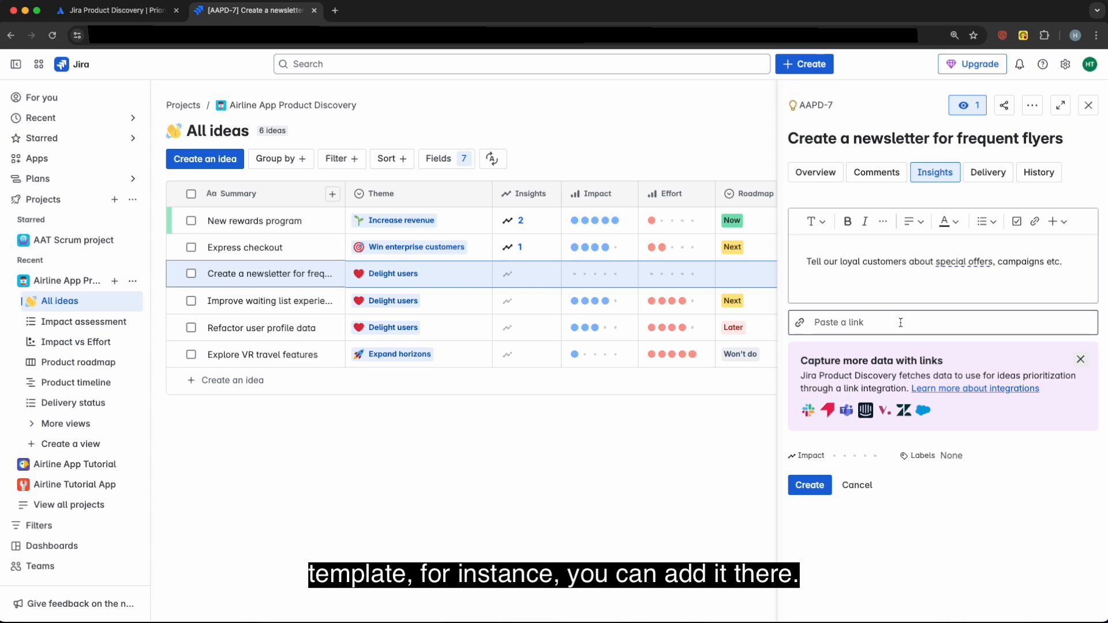
pyautogui.click(829, 478)
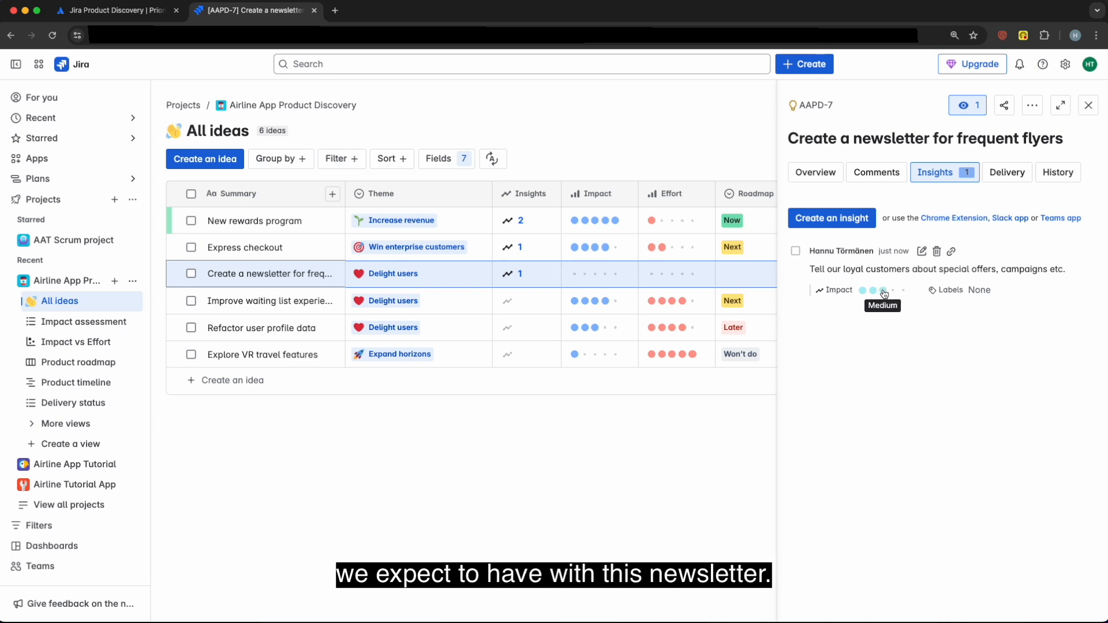
# - Create the label "Customer experience" on the newsletter idea's insight
pyautogui.click(979, 289)
pyautogui.write('C')
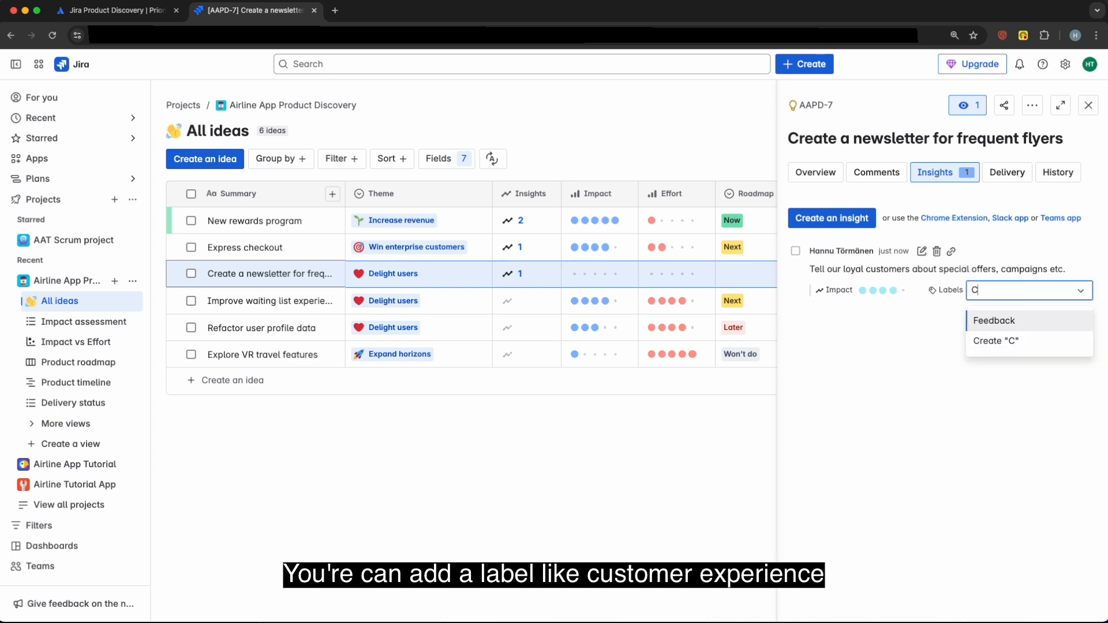
pyautogui.write('ustomer ex')
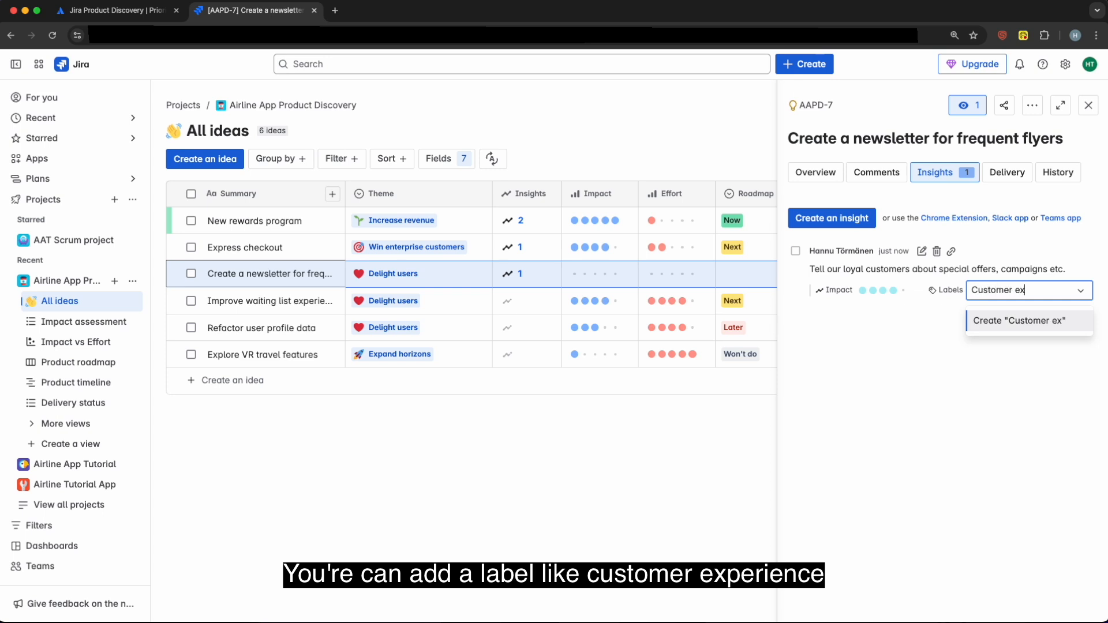
pyautogui.write('perience')
pyautogui.press('Return')
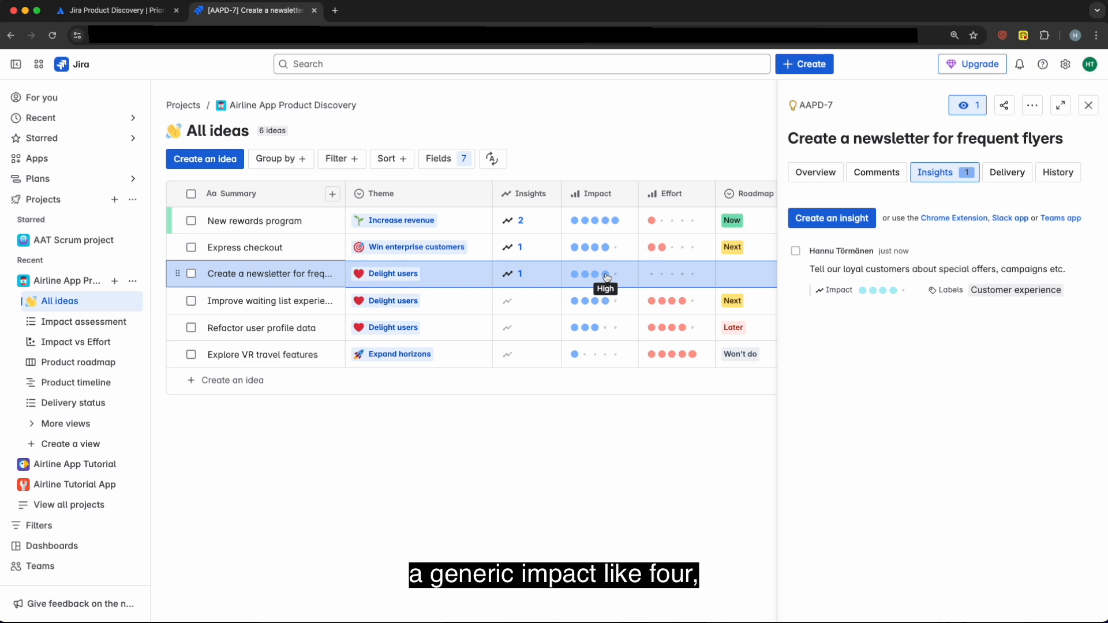
# - In the All ideas list, rate the newsletter idea's Impact High and Effort Very low, and set its Roadmap to Now
pyautogui.click(606, 275)
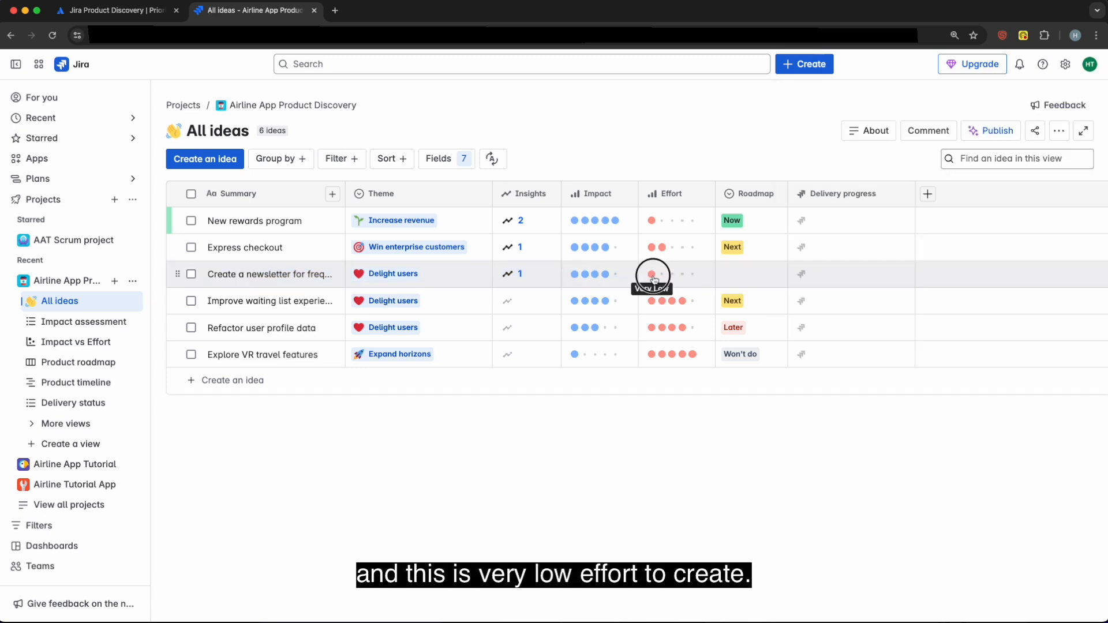
pyautogui.click(736, 280)
pyautogui.click(740, 336)
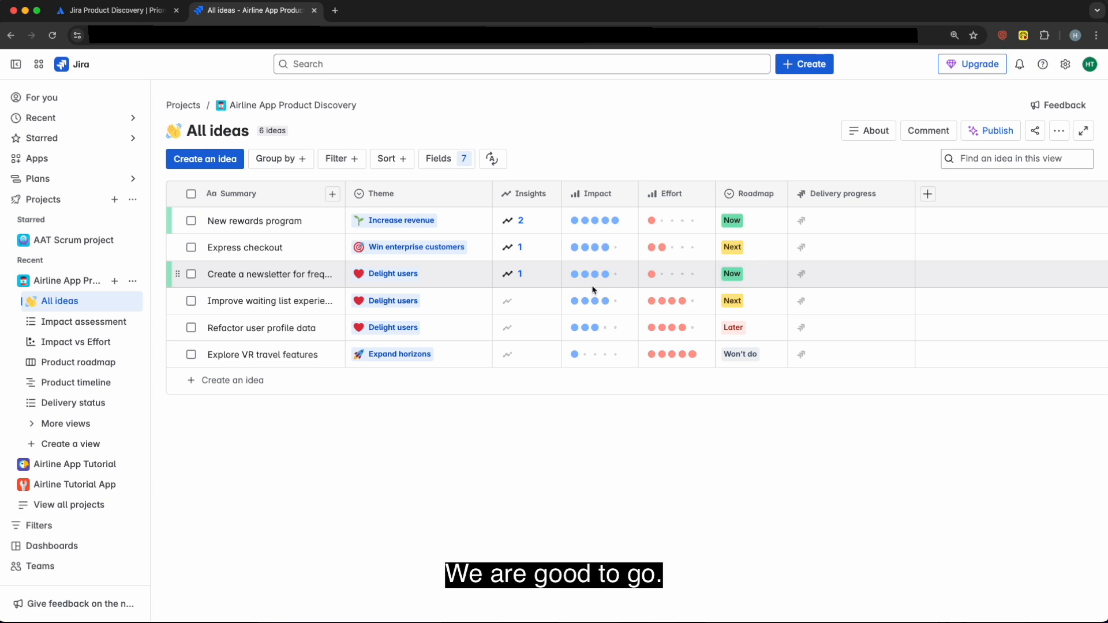
# - In the Impact assessment view, add the newsletter insight "If we have capacity left on a flight we could offer our loyal customers special prices."
pyautogui.click(98, 323)
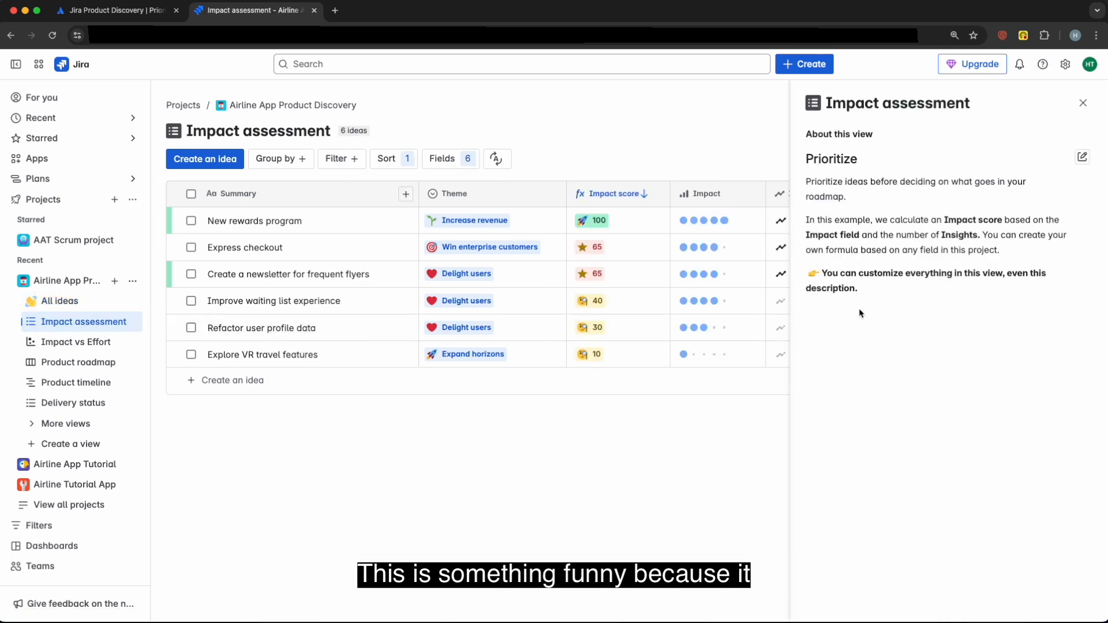
pyautogui.moveTo(633, 201)
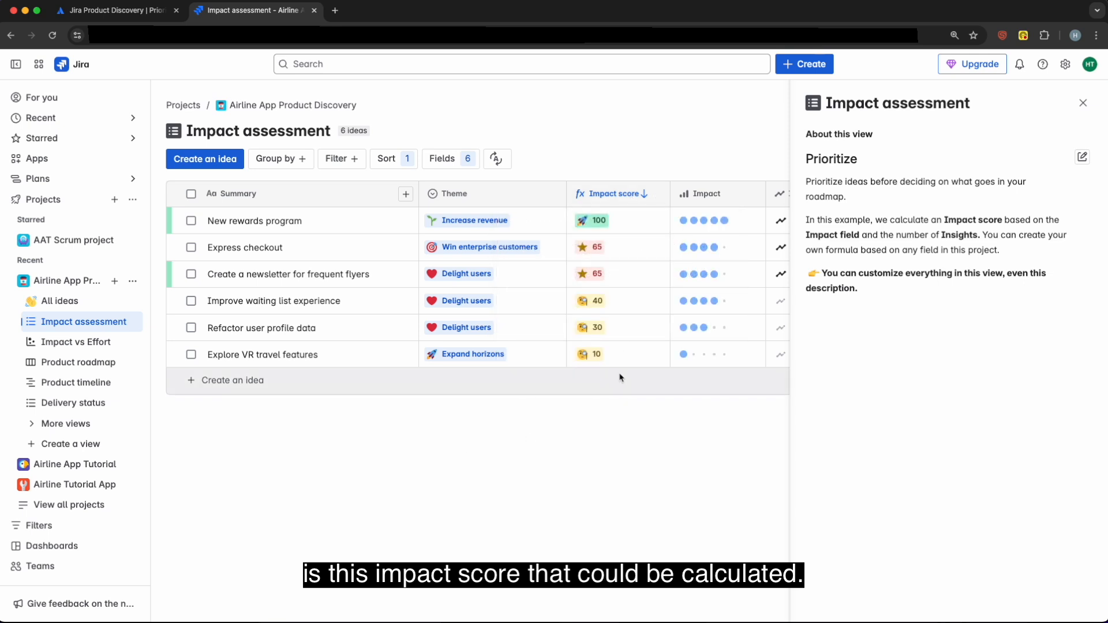
pyautogui.click(785, 275)
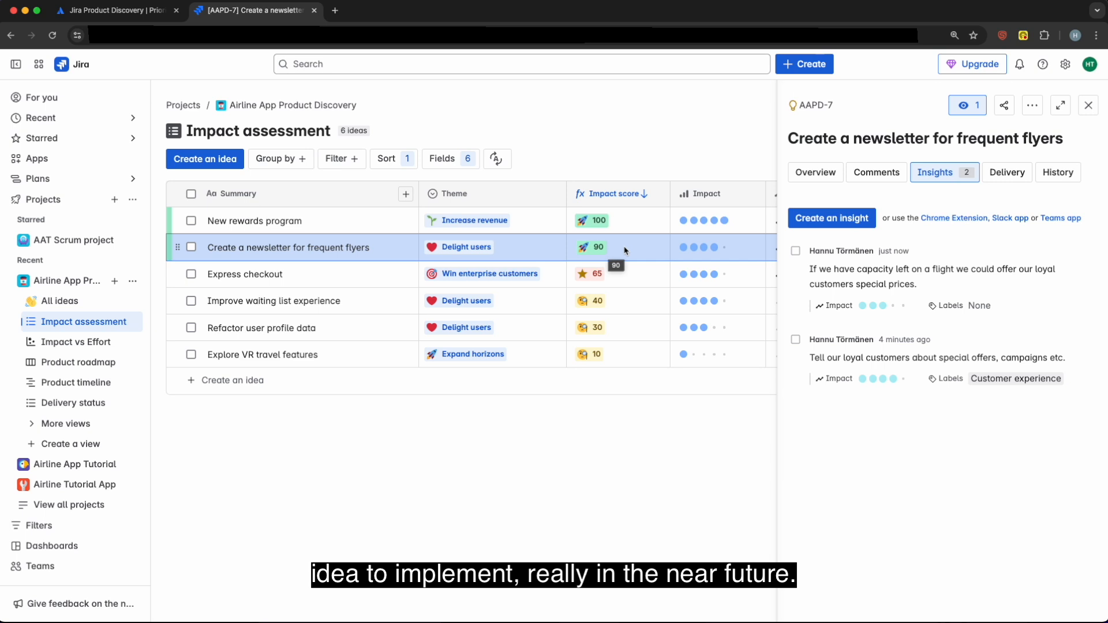
pyautogui.click(1088, 105)
# - In the Impact vs Effort matrix, lower the Express checkout idea's Impact to three dots while keeping its Effort at two
pyautogui.click(113, 346)
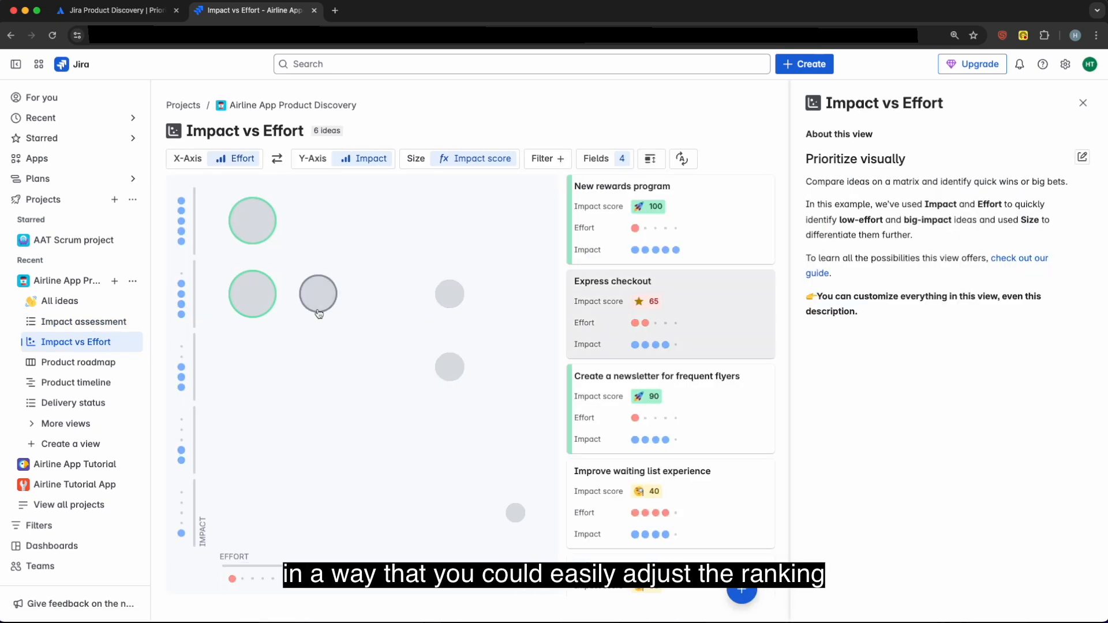
pyautogui.moveTo(321, 314)
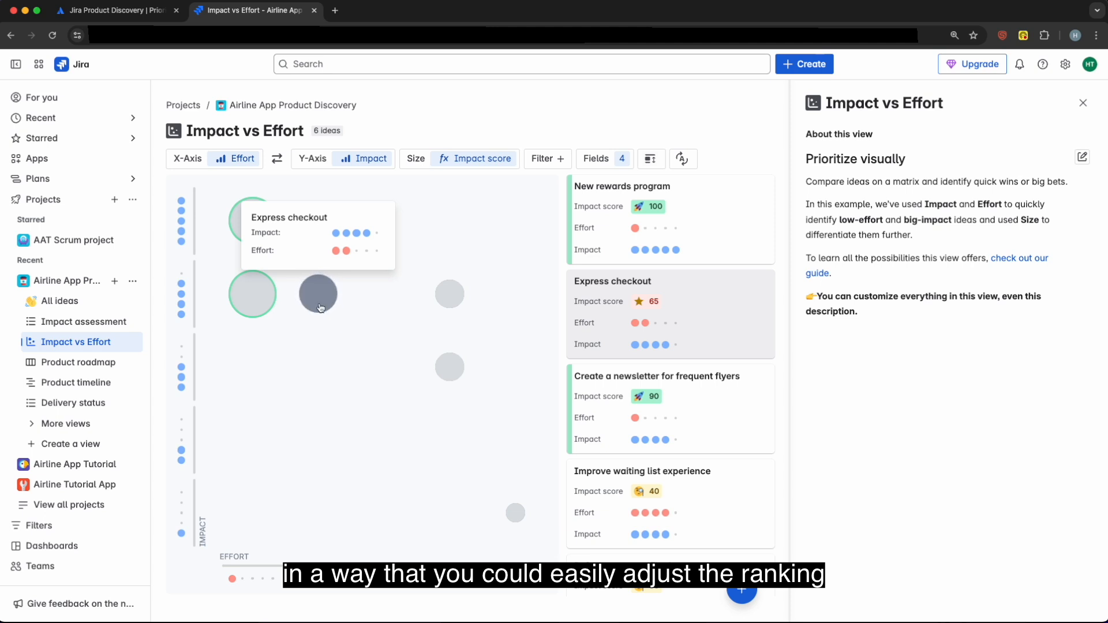
pyautogui.moveTo(321, 307); pyautogui.dragTo(321, 378)
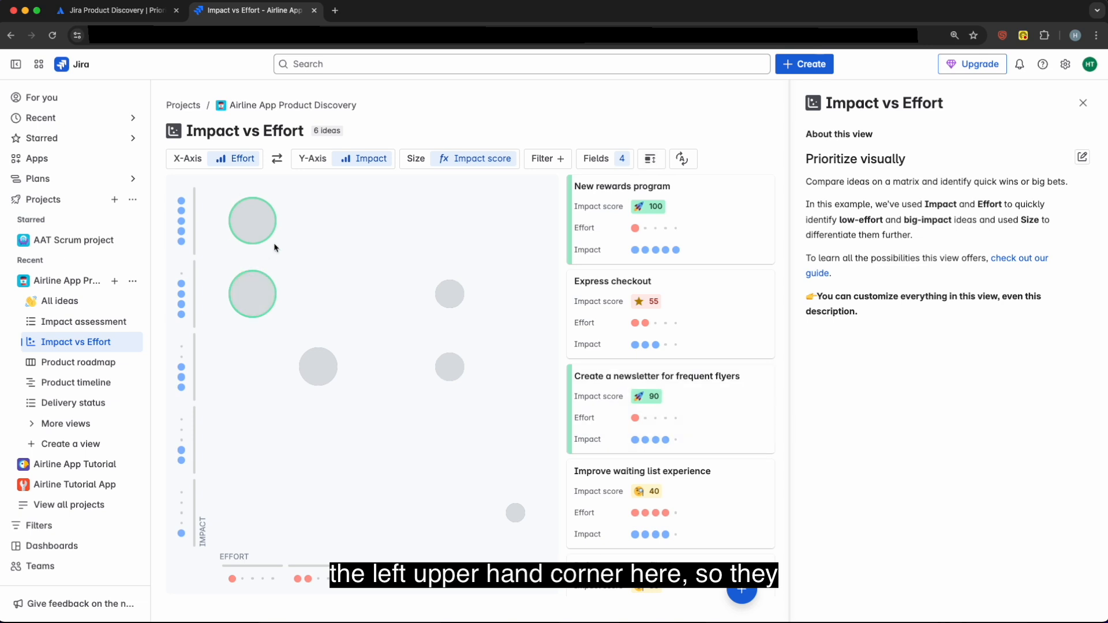
pyautogui.moveTo(260, 214)
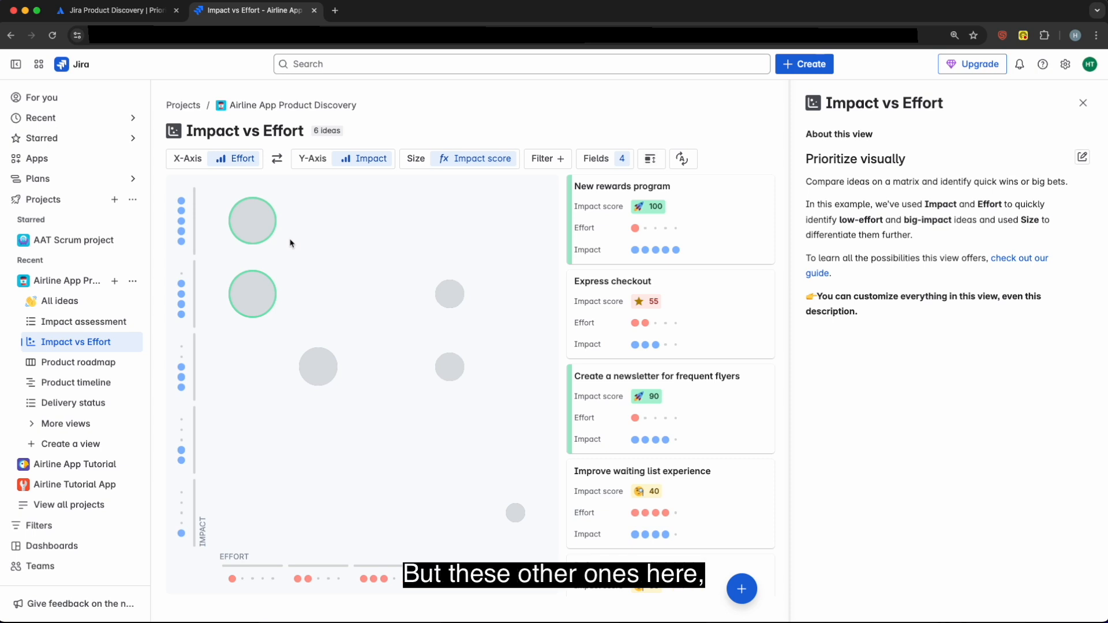
pyautogui.moveTo(448, 298)
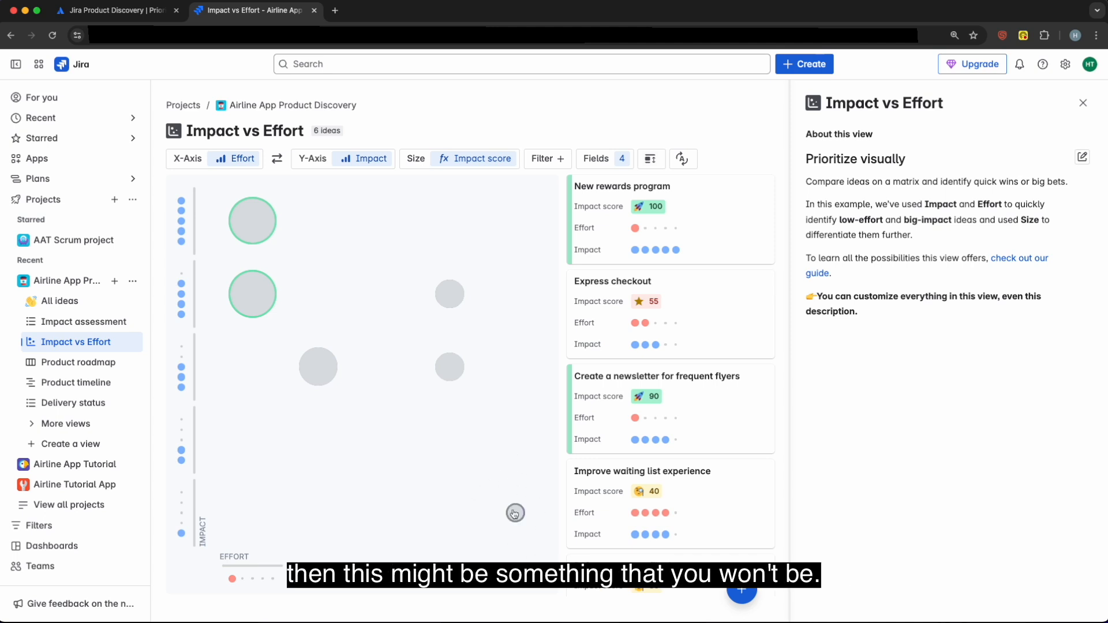
pyautogui.moveTo(515, 513)
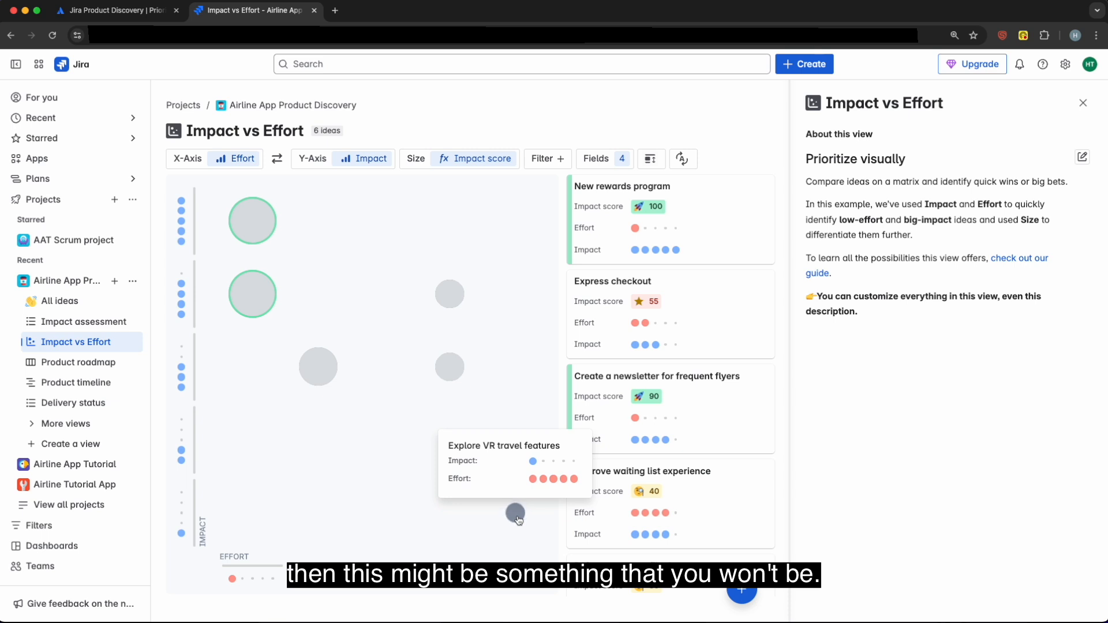
# - Open the Product roadmap view and add a column after Won't do
pyautogui.click(73, 364)
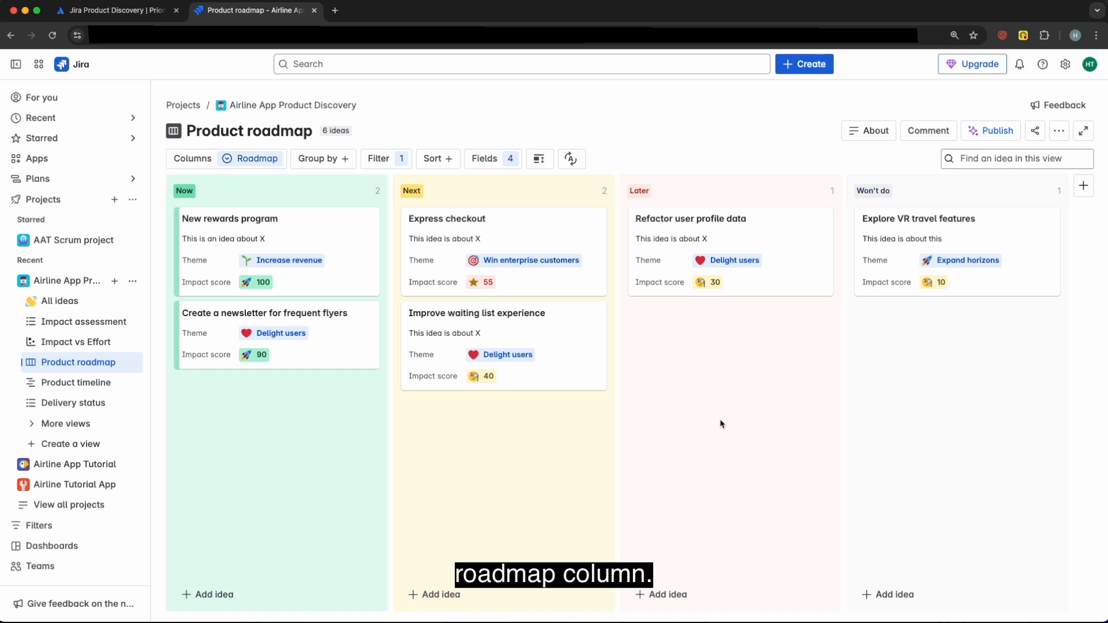
pyautogui.click(1083, 187)
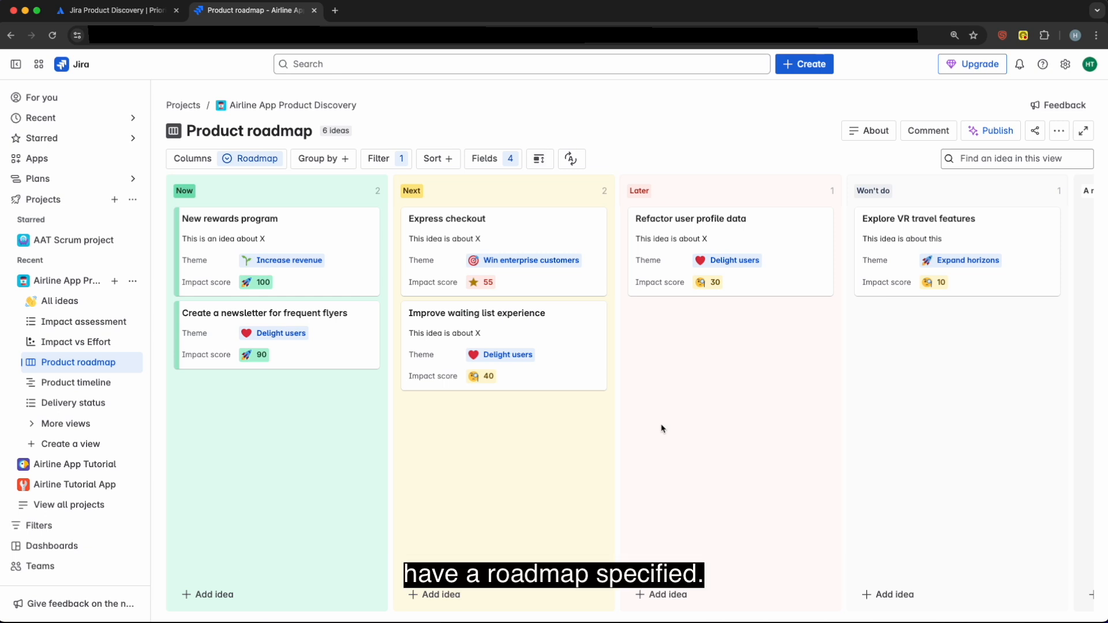
# - From the Product timeline, open the New rewards program idea and examine the day, month and quarter options for its Project start
pyautogui.click(78, 383)
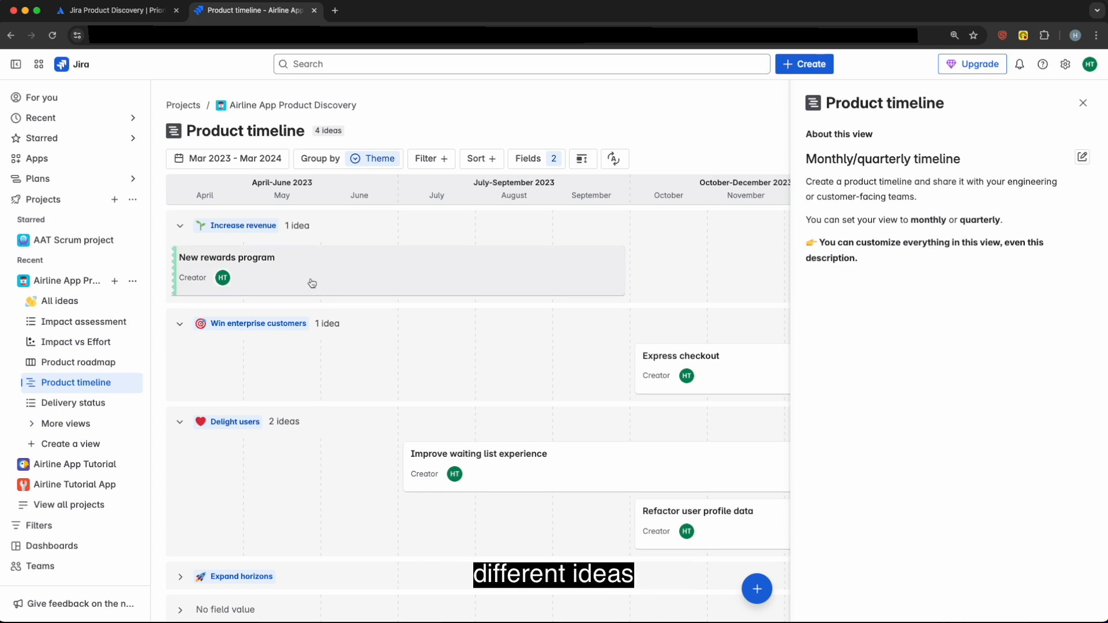
pyautogui.hscroll(1, 311, 282)
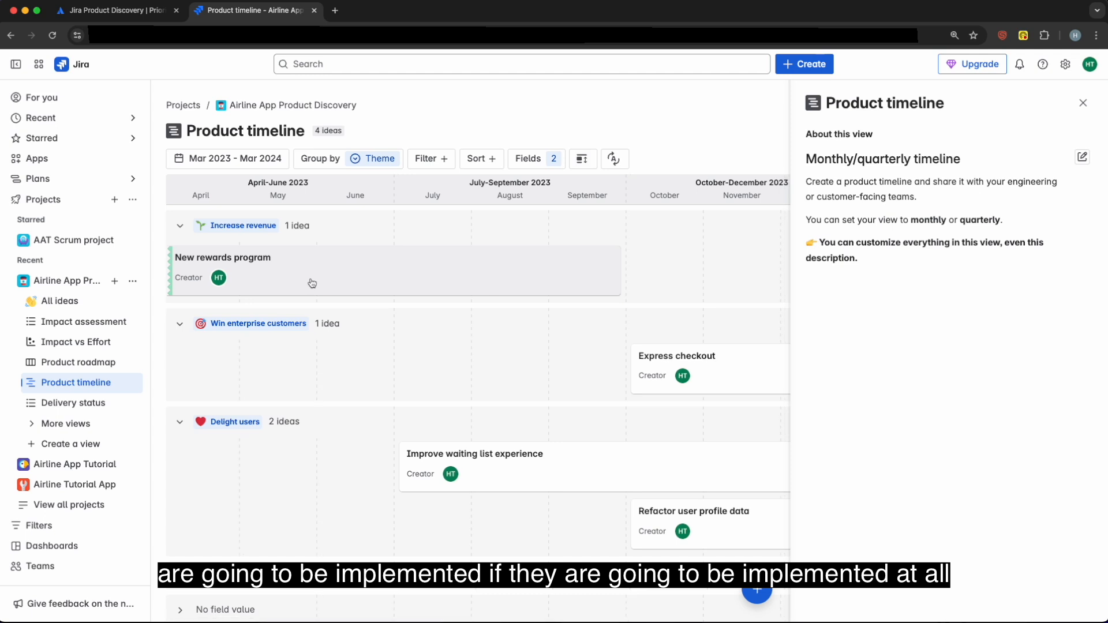
pyautogui.moveTo(312, 283); pyautogui.dragTo(480, 276)
pyautogui.click(946, 523)
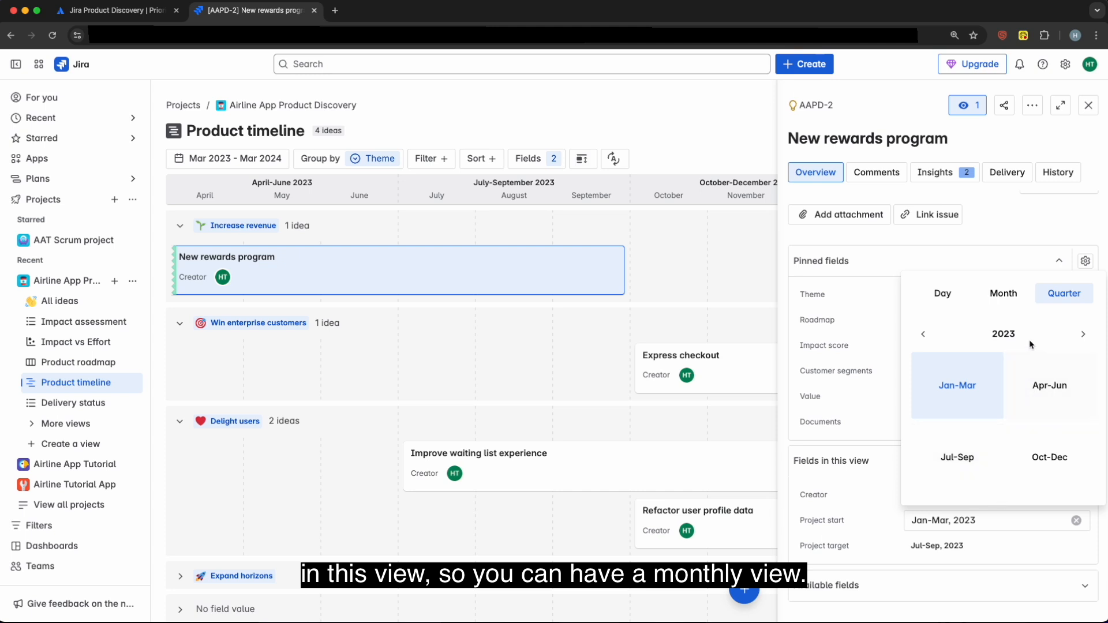
pyautogui.click(1005, 302)
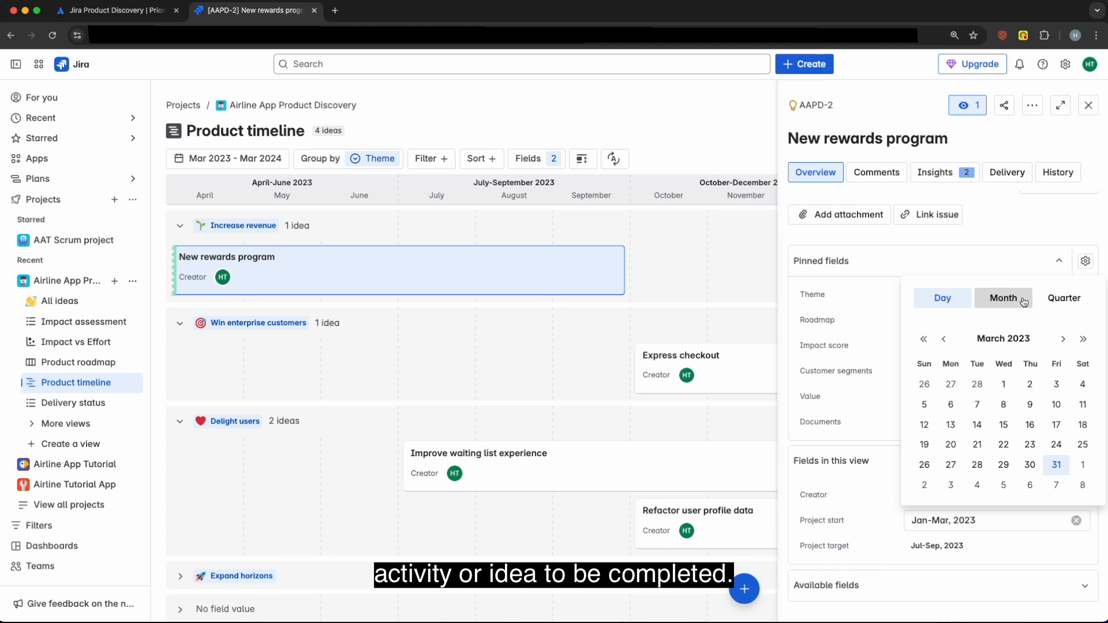
pyautogui.click(1065, 298)
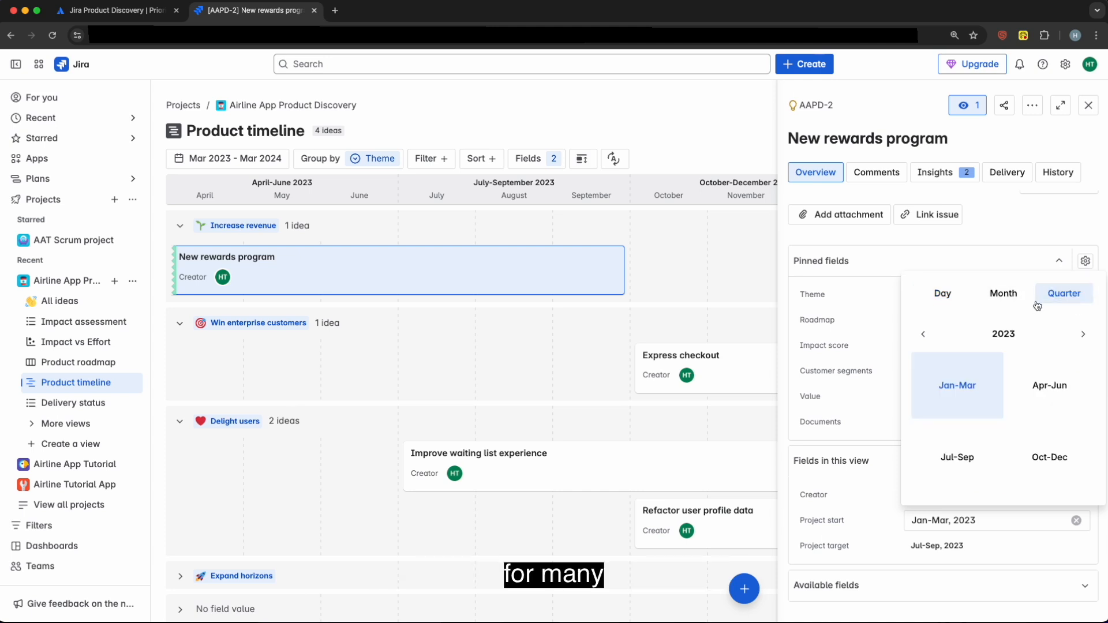
pyautogui.click(1008, 296)
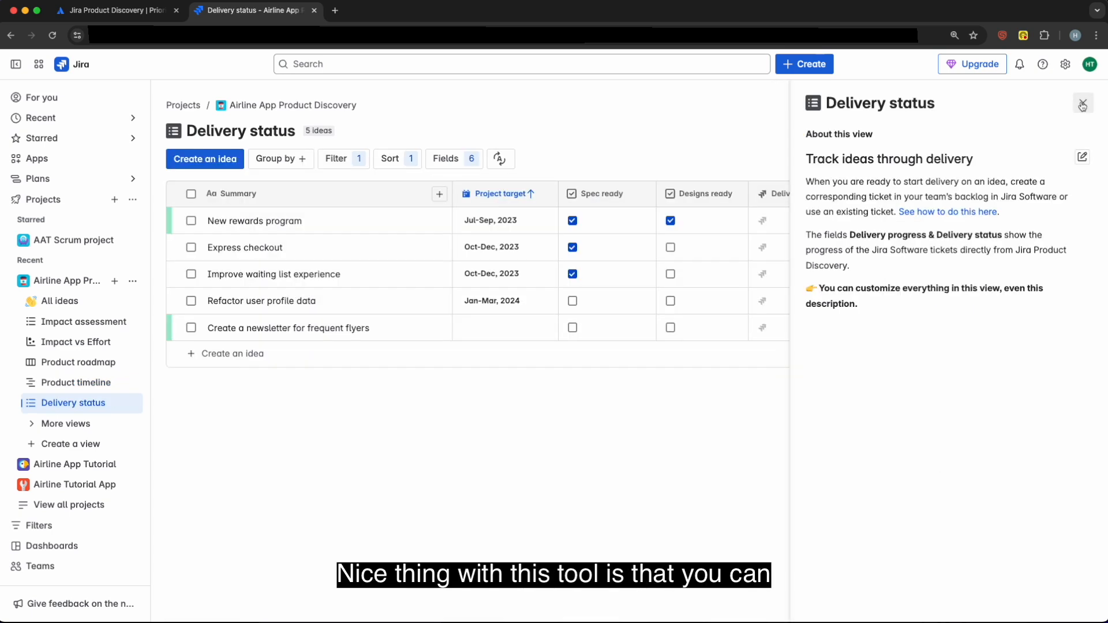
# - In the Delivery status view, open the frequent flyers newsletter idea and review its description and fields
pyautogui.click(1081, 104)
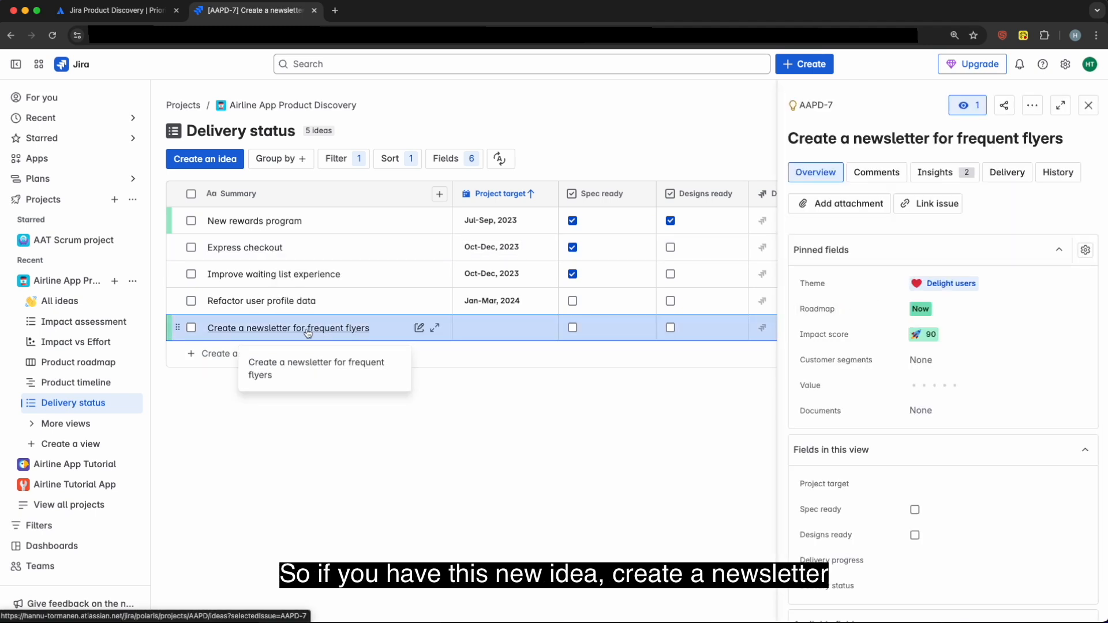
pyautogui.press('Escape')
pyautogui.click(358, 327)
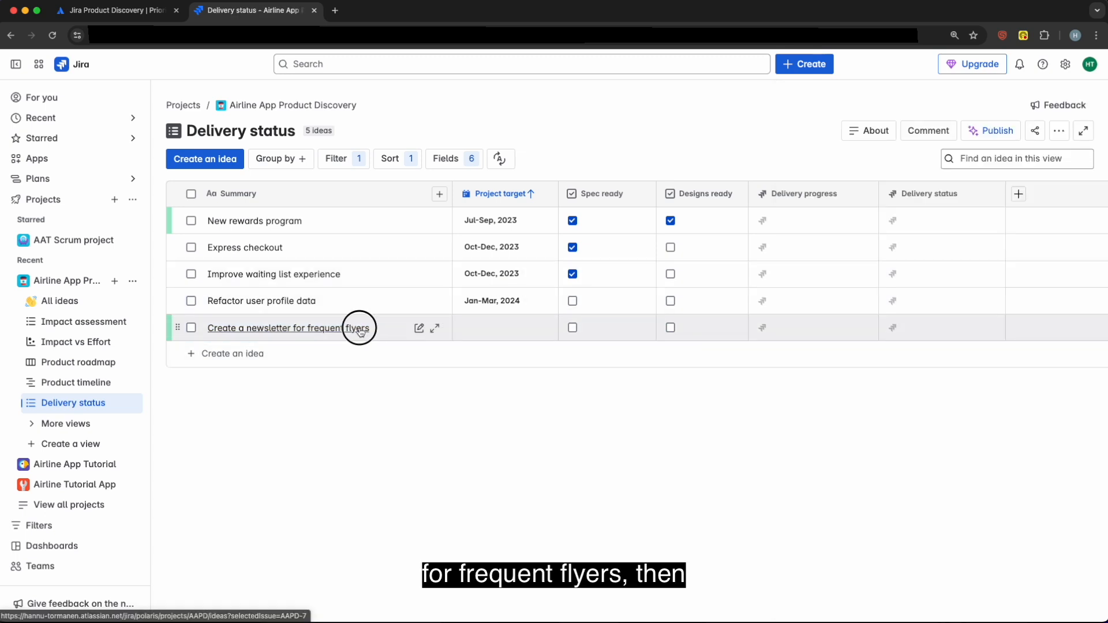
pyautogui.scroll(-10, 910, 278)
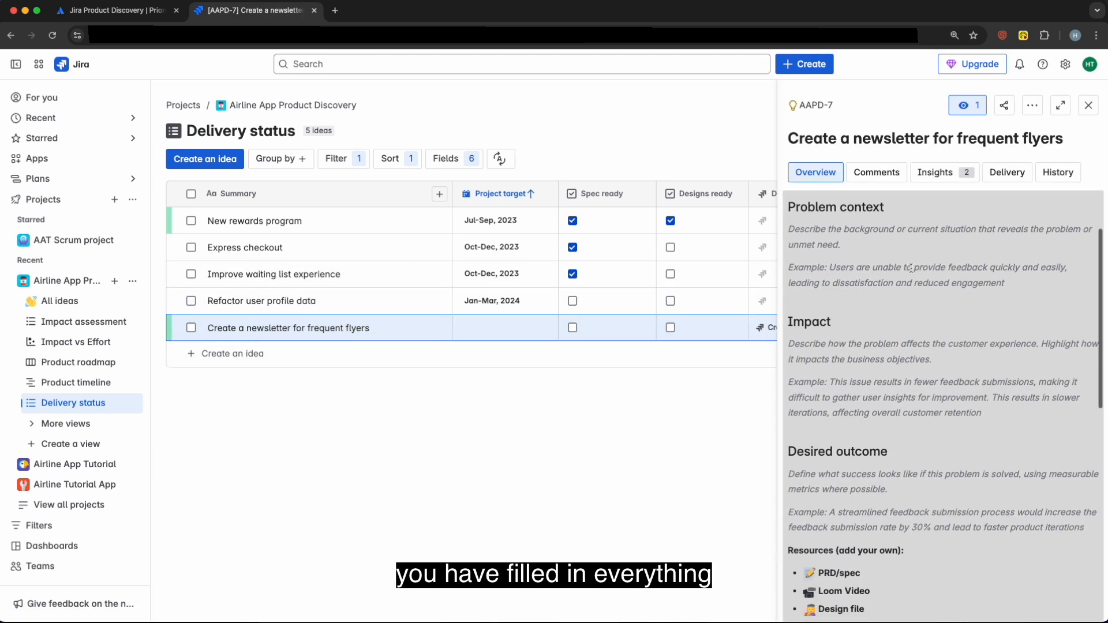
pyautogui.scroll(-2, 913, 272)
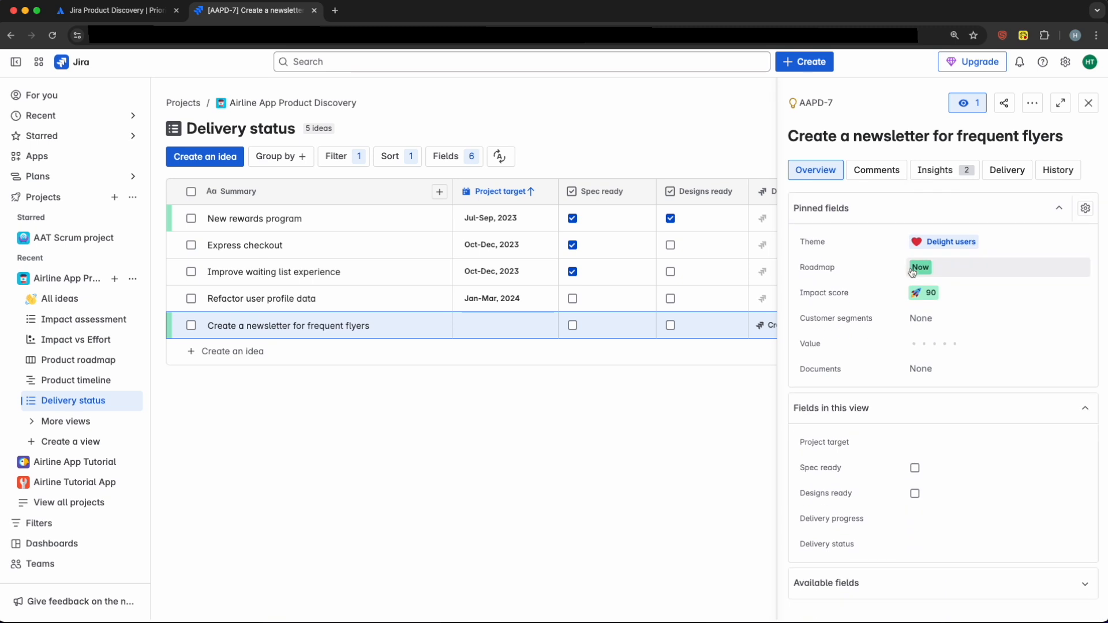
pyautogui.scroll(2, 912, 273)
pyautogui.scroll(2, 947, 248)
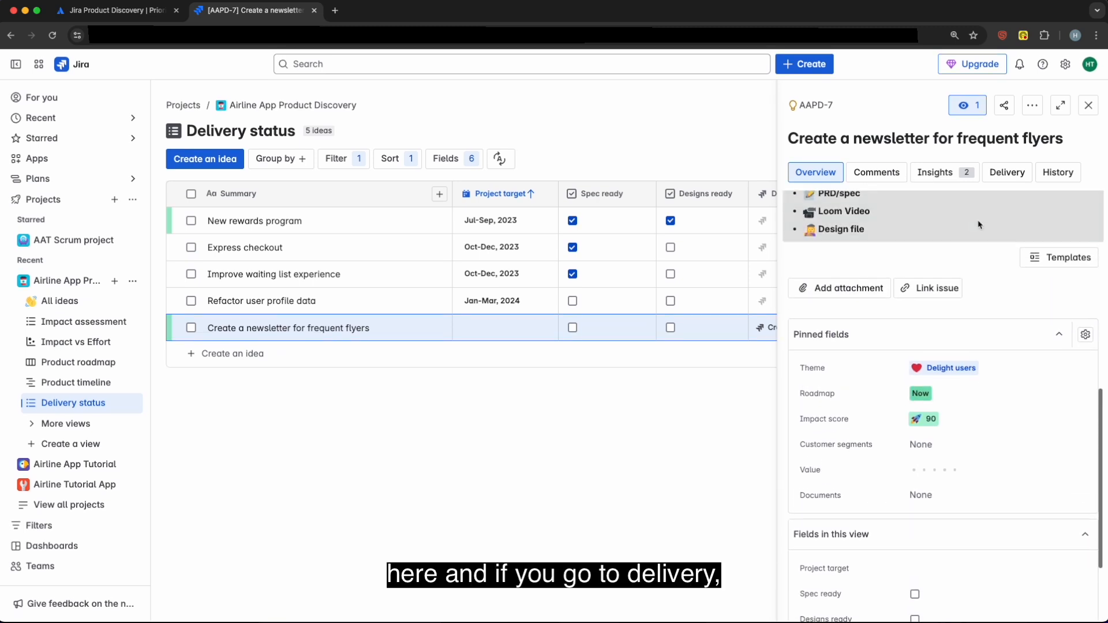
# - Create an Epic delivery ticket for the newsletter idea in the AAT Scrum project, keeping the idea's title
pyautogui.click(1005, 173)
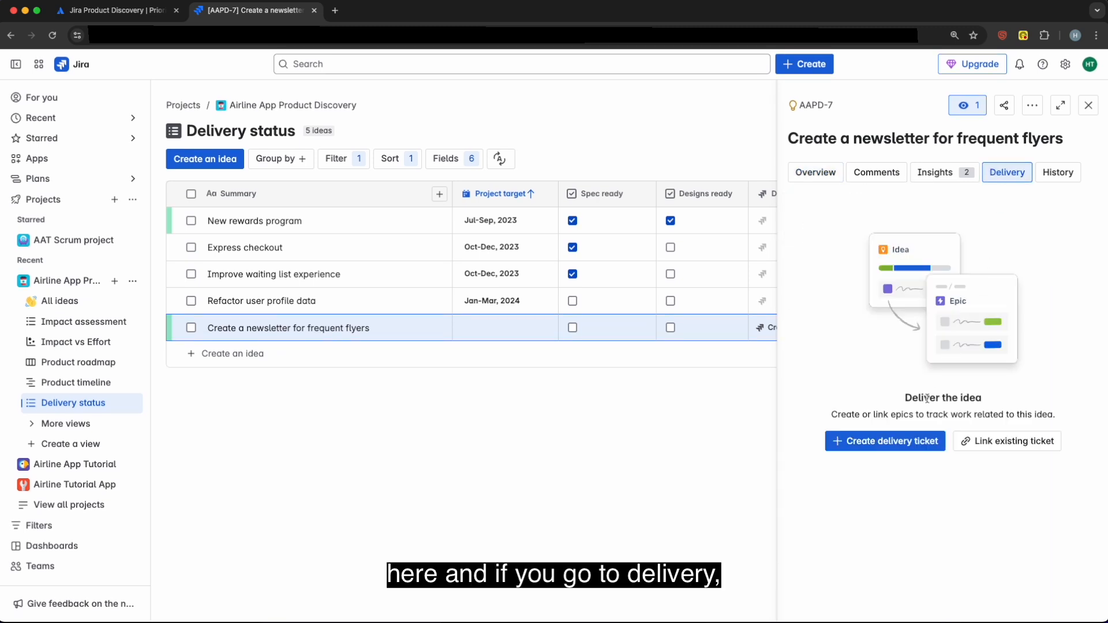
pyautogui.click(929, 443)
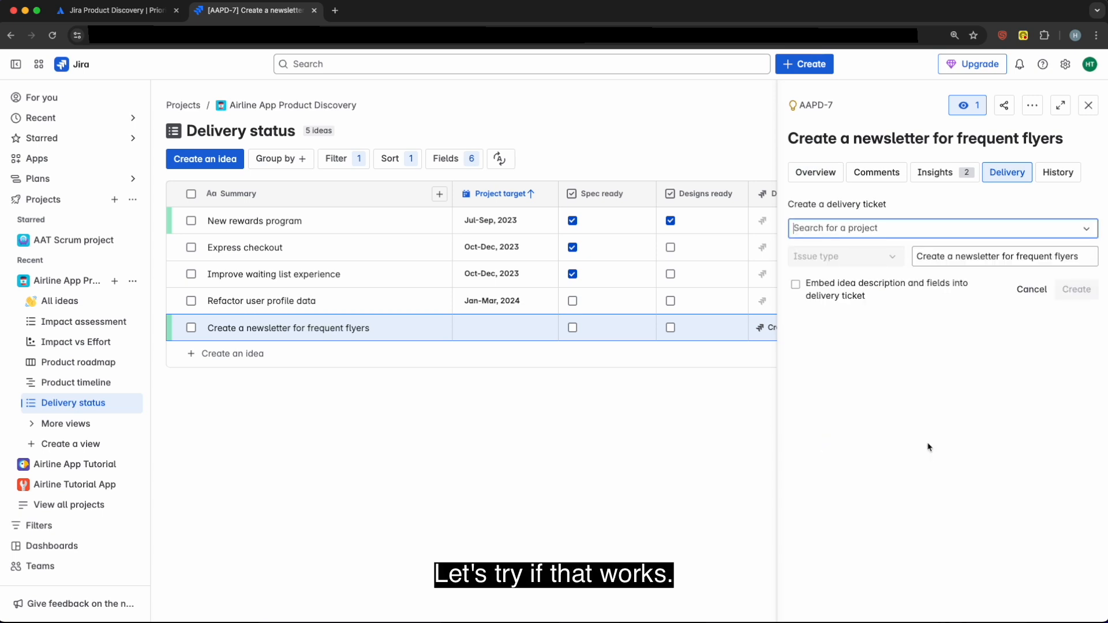
pyautogui.click(1087, 231)
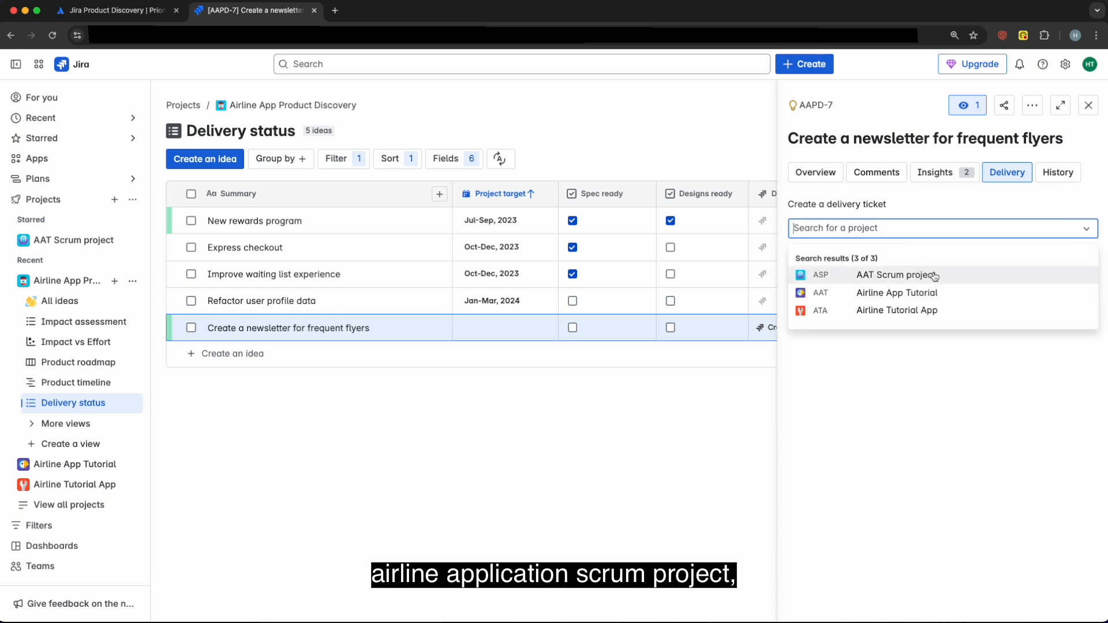
pyautogui.click(935, 276)
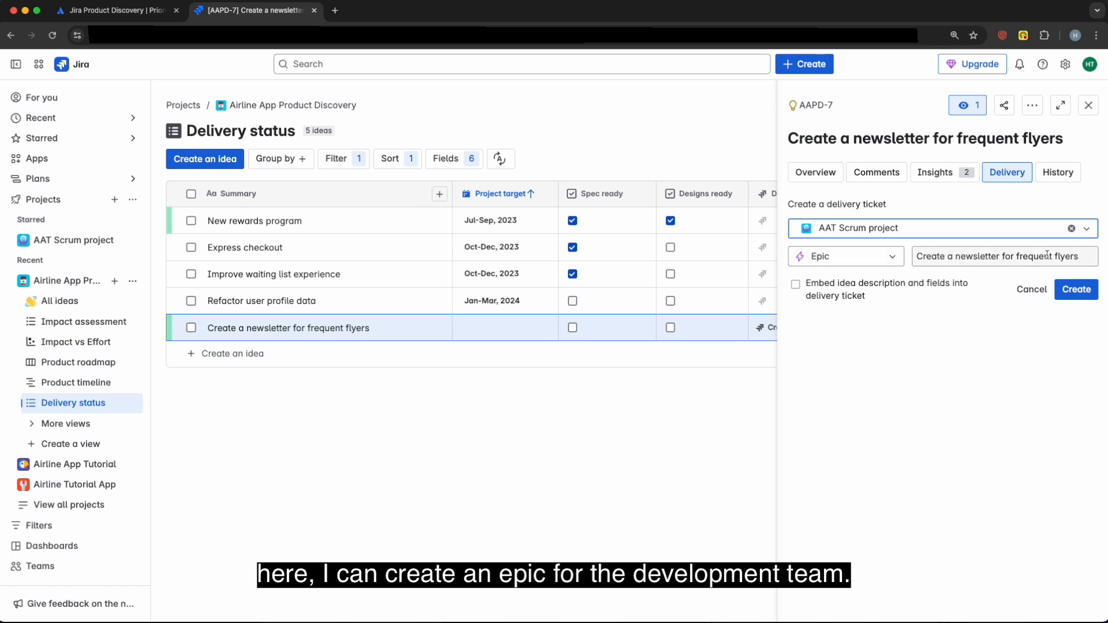
pyautogui.click(1078, 289)
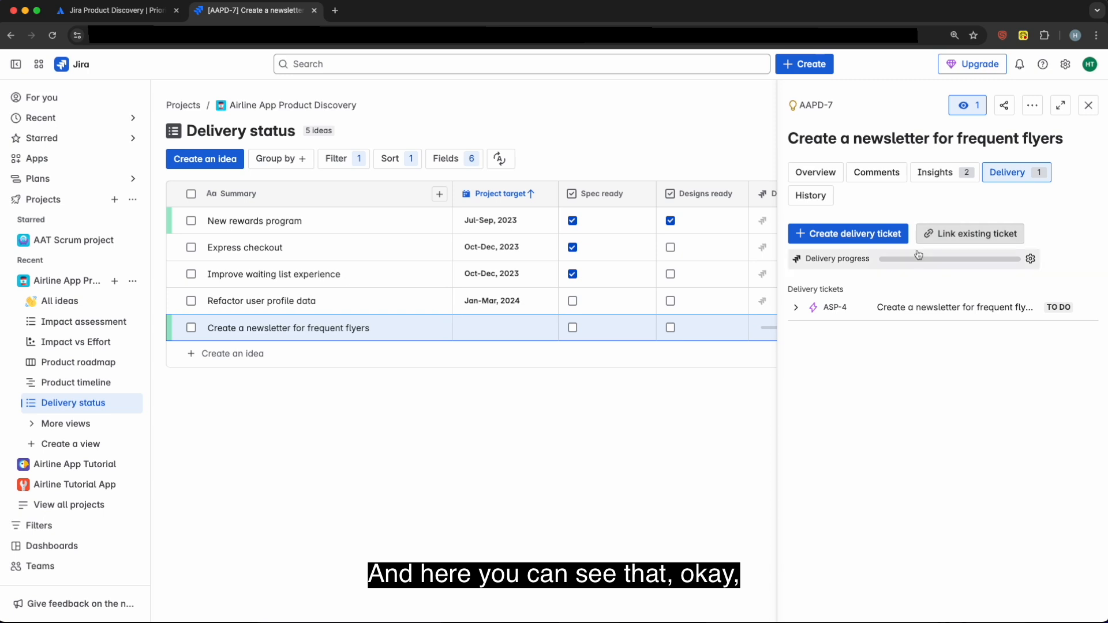
pyautogui.moveTo(896, 261)
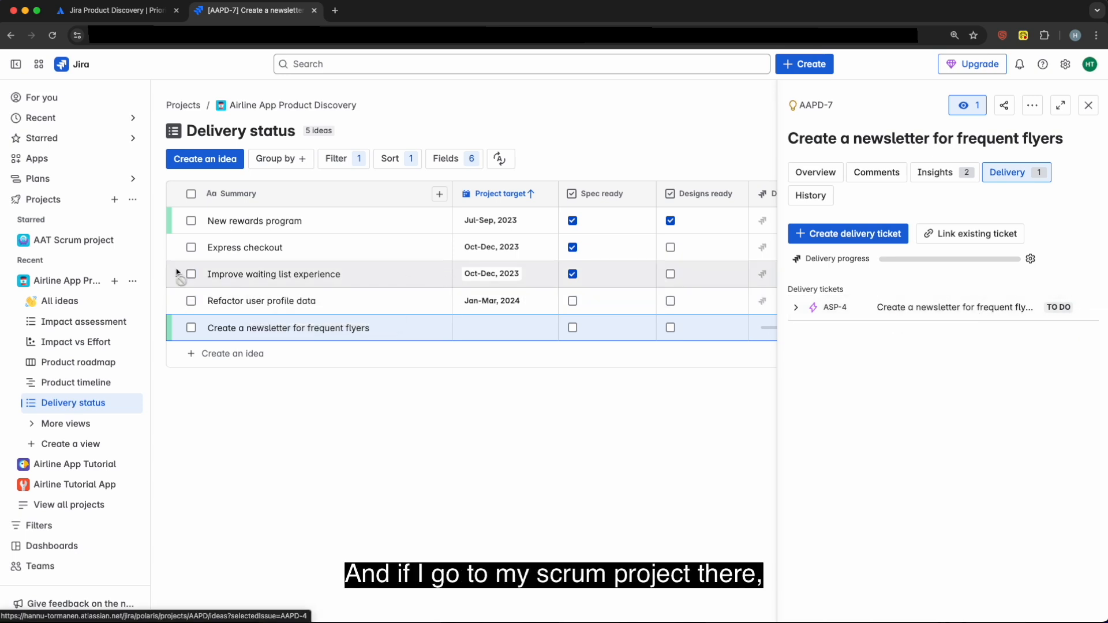
# - Open the AAT Scrum project's issue list to check for the newsletter epic
pyautogui.click(77, 242)
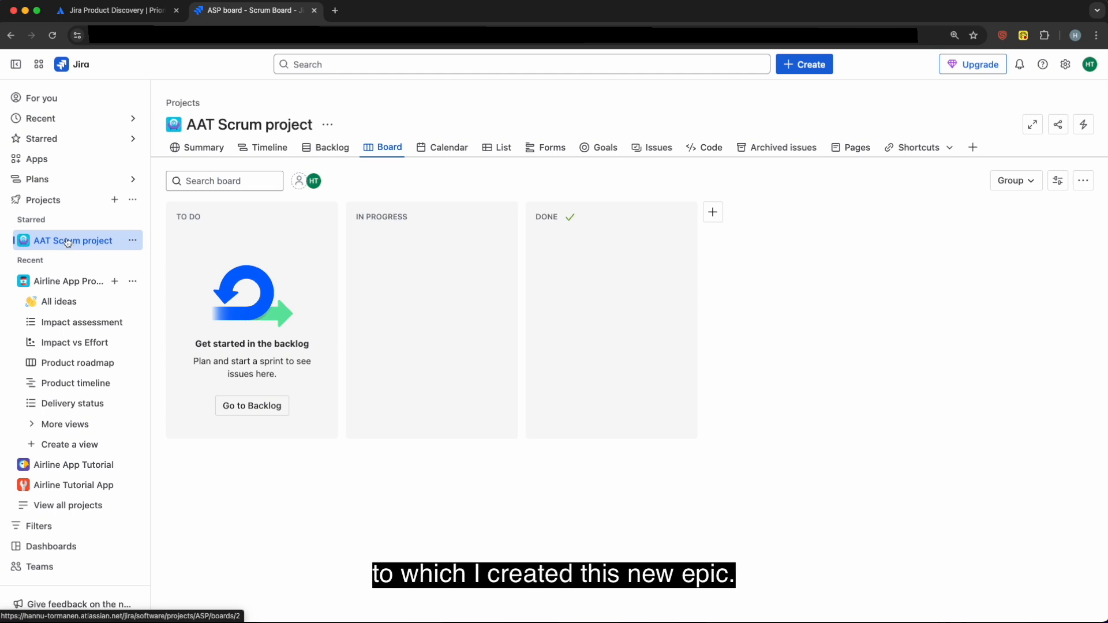
pyautogui.click(499, 147)
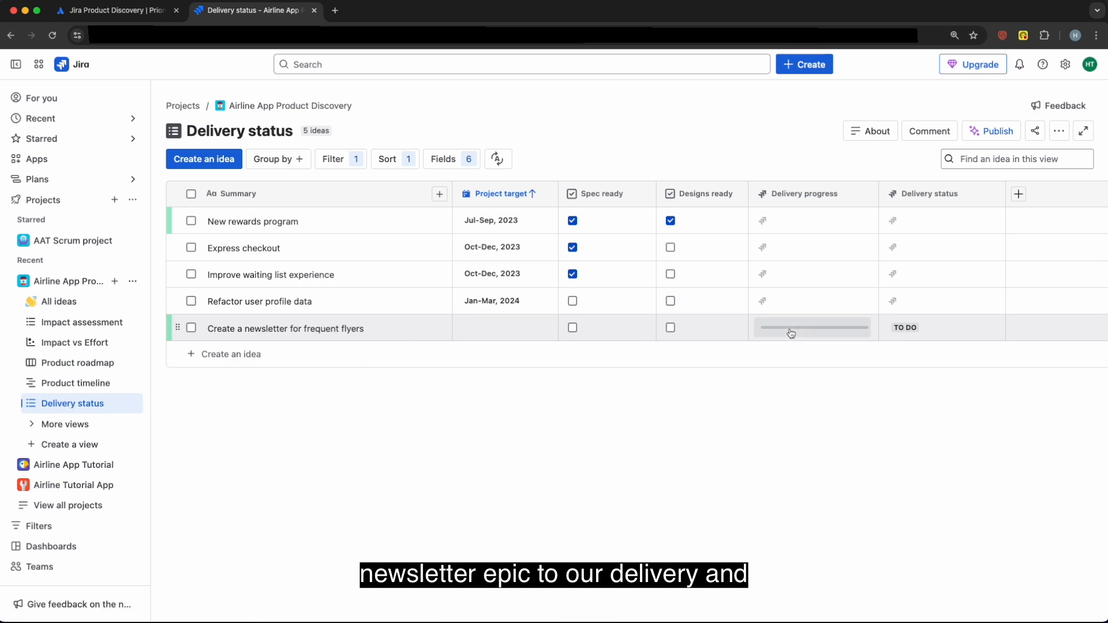
# - Return to the Delivery status view, check the newsletter idea's delivery progress and open the options for publishing the view
pyautogui.moveTo(802, 331)
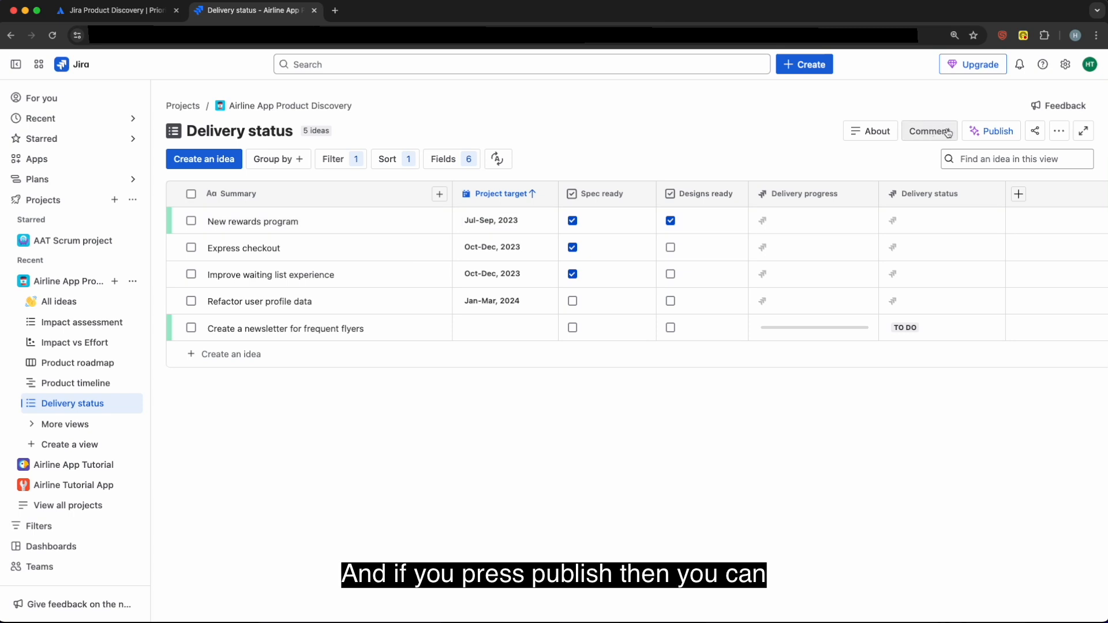
pyautogui.click(994, 132)
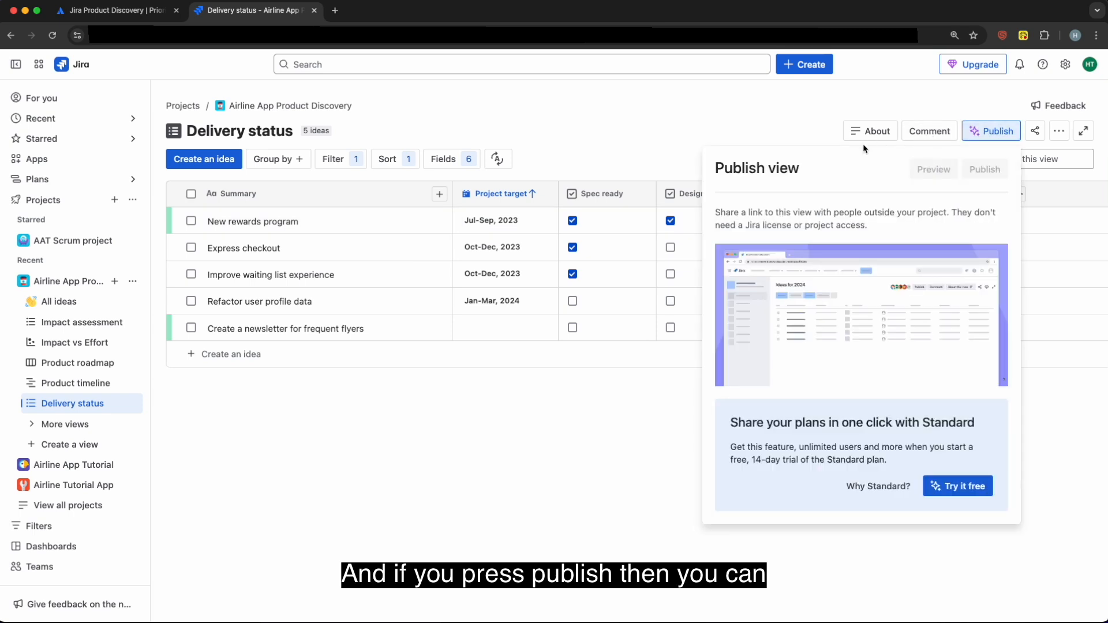